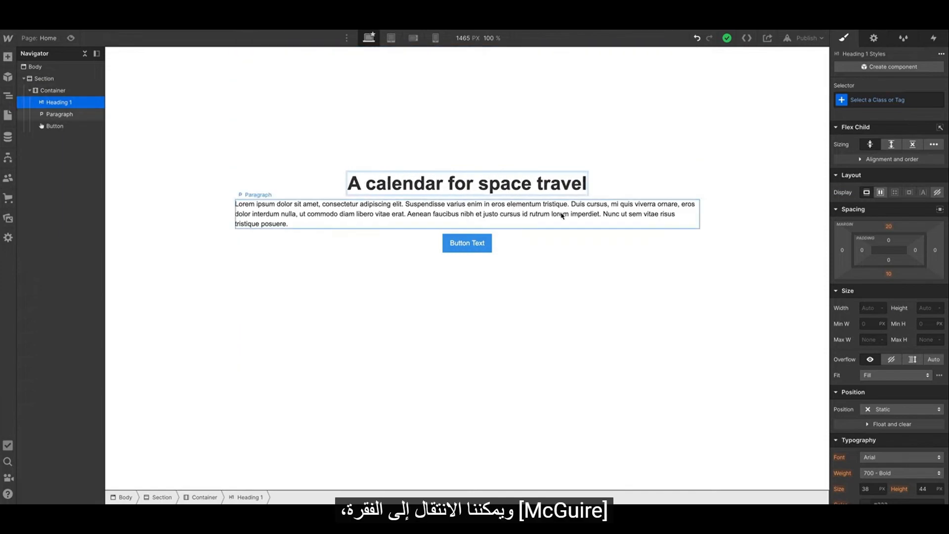
Replace the paragraph's placeholder text with the pasted space-travel scheduling description.
double_click(610, 223)
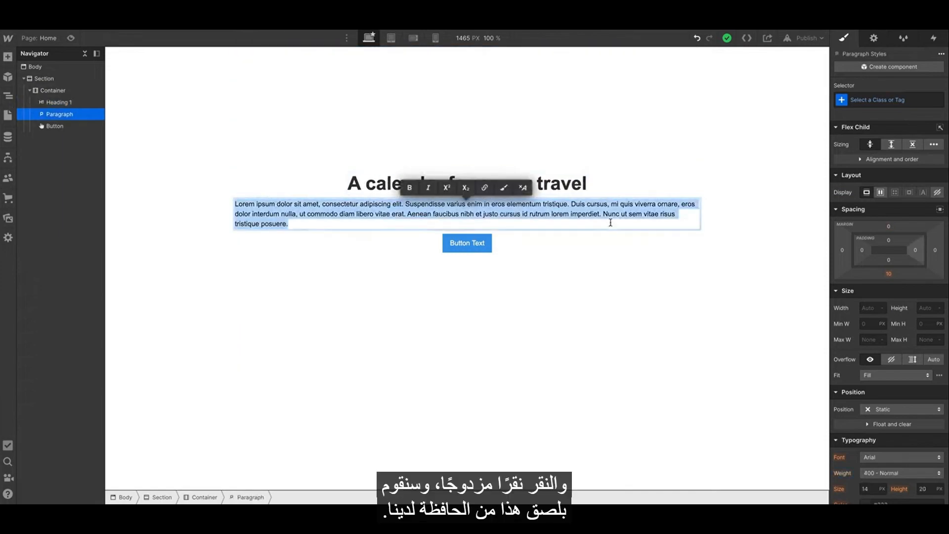
text(The scheduling tool to help you stay organized on Earth & beyond. With multi-device sync, including those on spacecraft, you'll never miss a meeting or important event no matter where you are in the galaxy.)
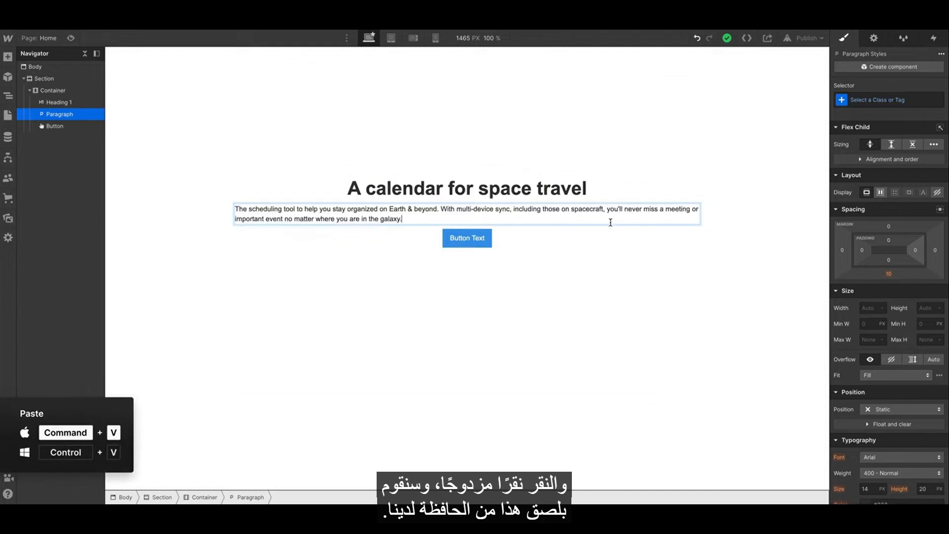
Change the button text to "Join the waitlist for early access exactly".
double_click(469, 239)
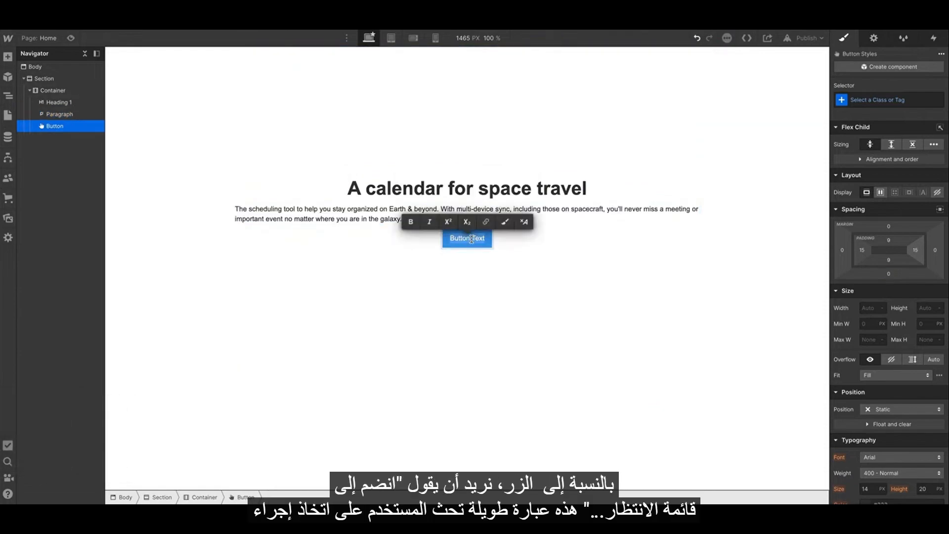
text(Jo)
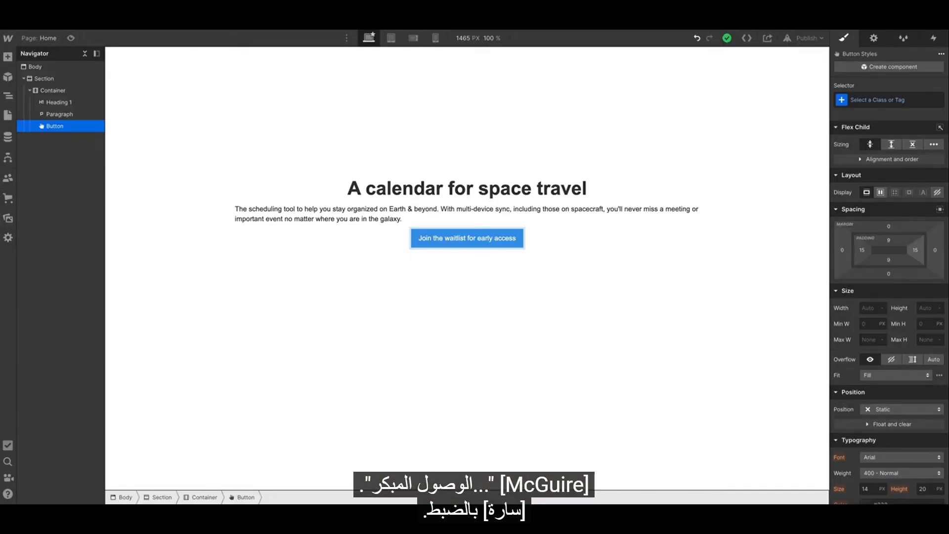
text(nxactly)
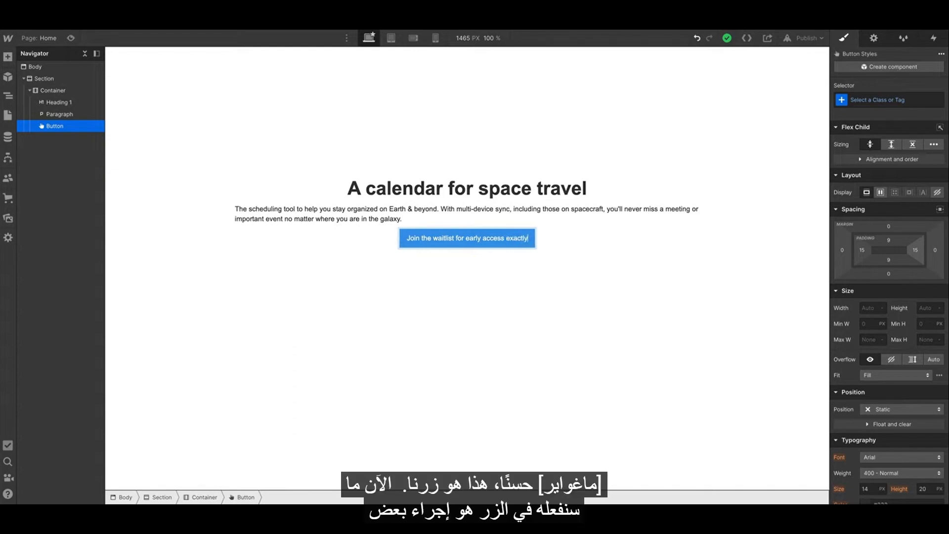
key(Escape)
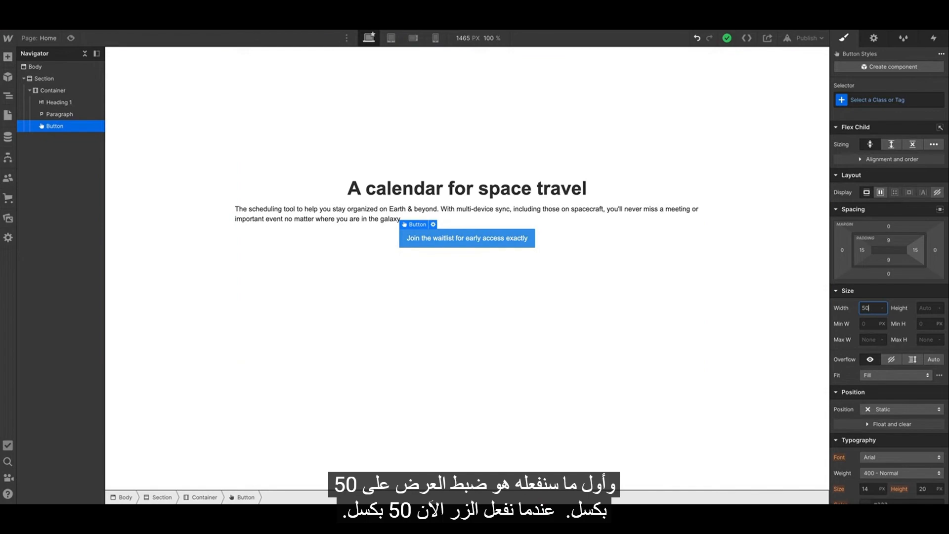
Set the button's width to 50 px and undo the change.
key(Return)
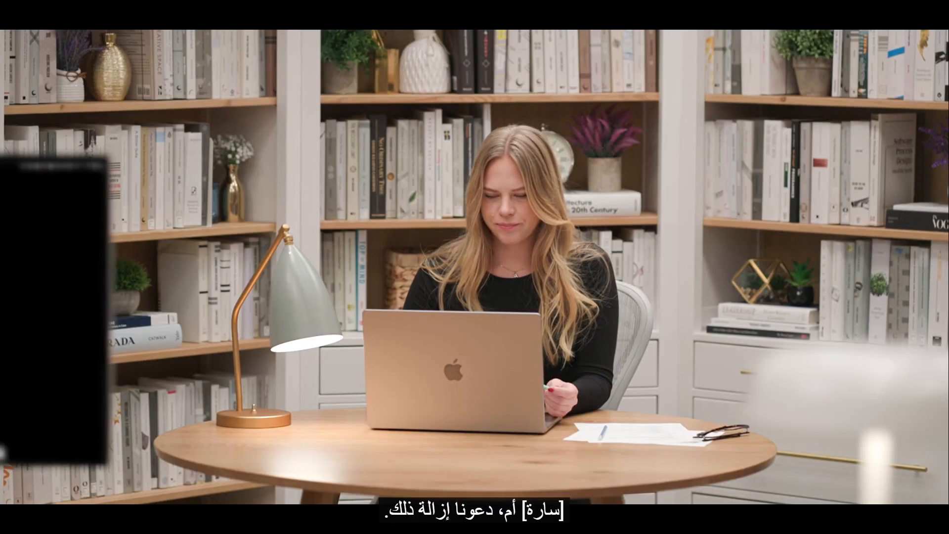
key(super+z)
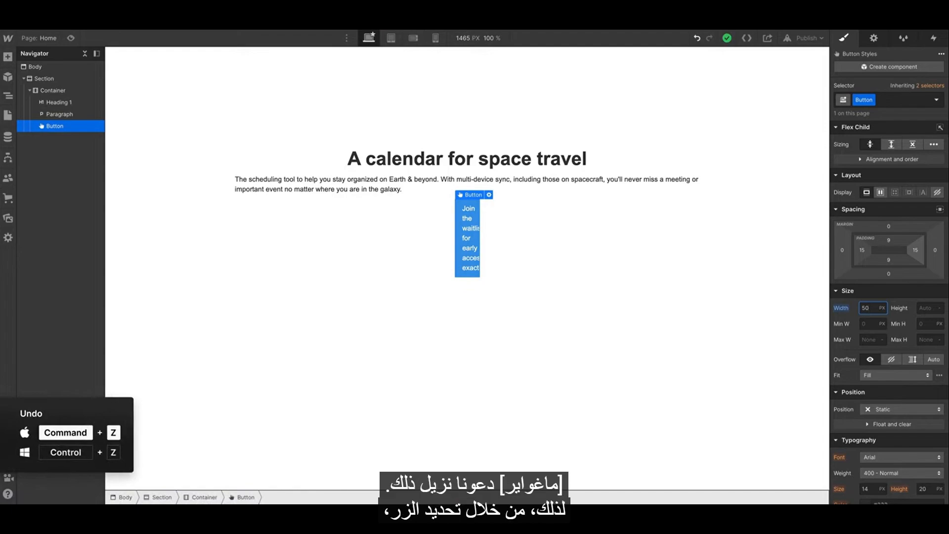
key(super+z)
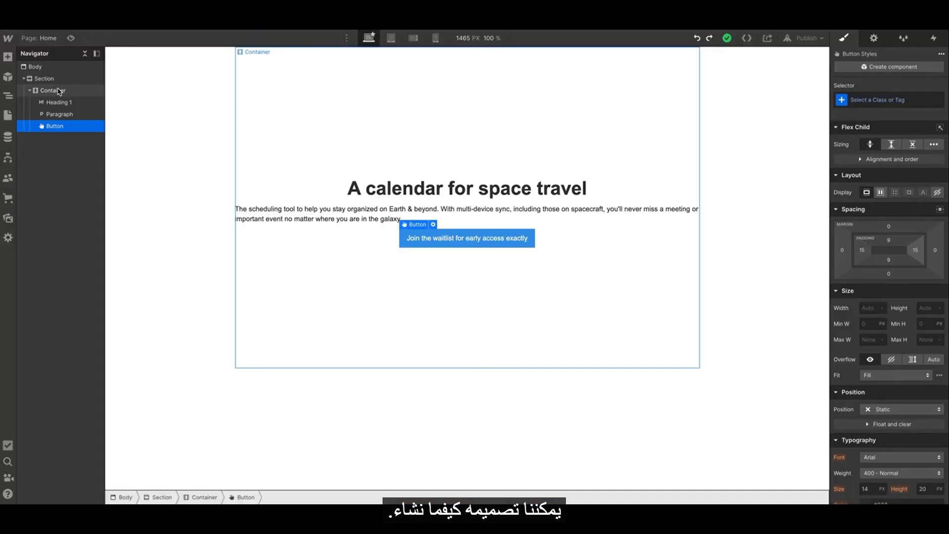
Open the Add panel to view the available elements.
click(8, 58)
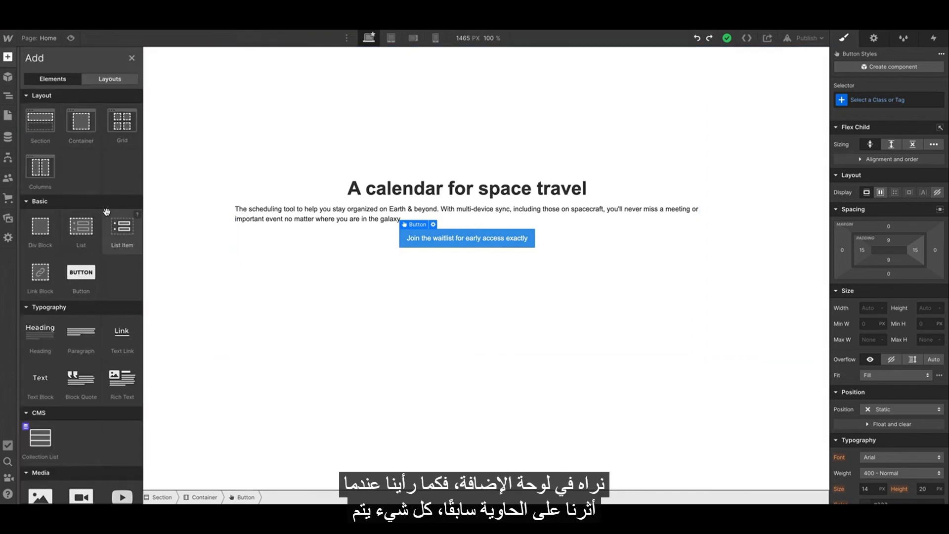
key(z)
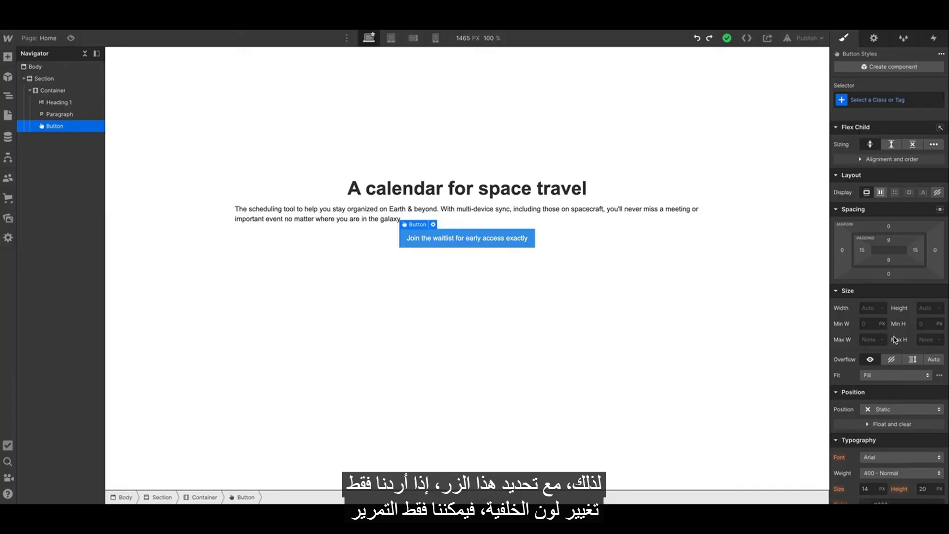
Set the button's background color to purple #4900a3.
scroll(895, 339, down, 6)
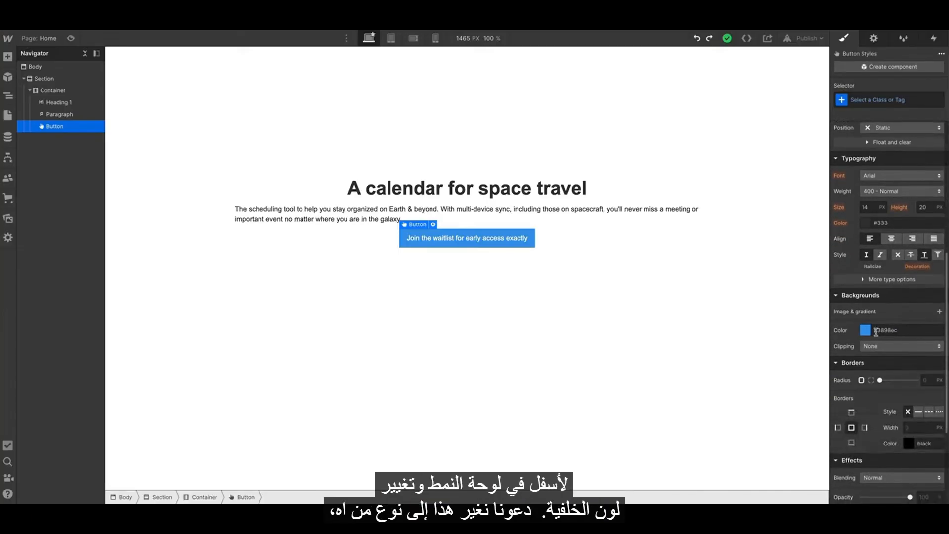
click(866, 331)
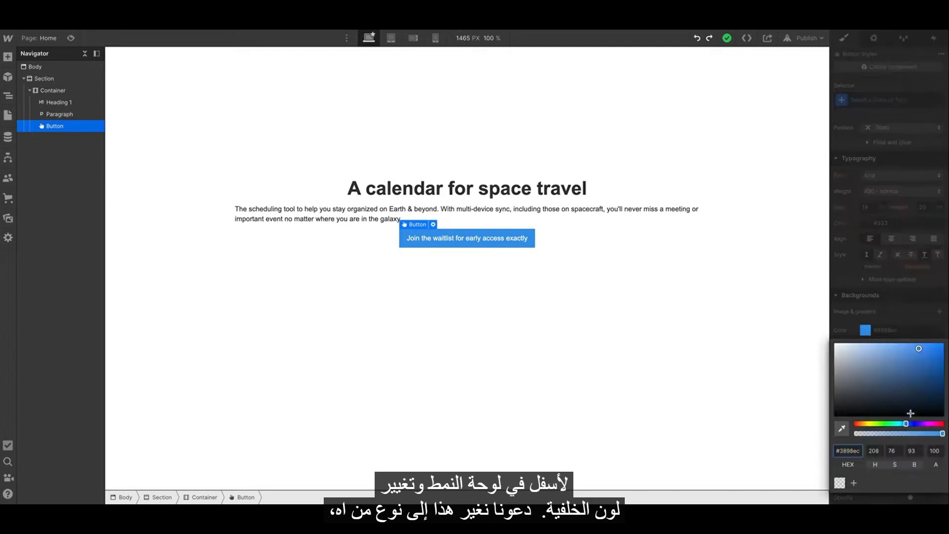
drag(917, 423, 924, 424)
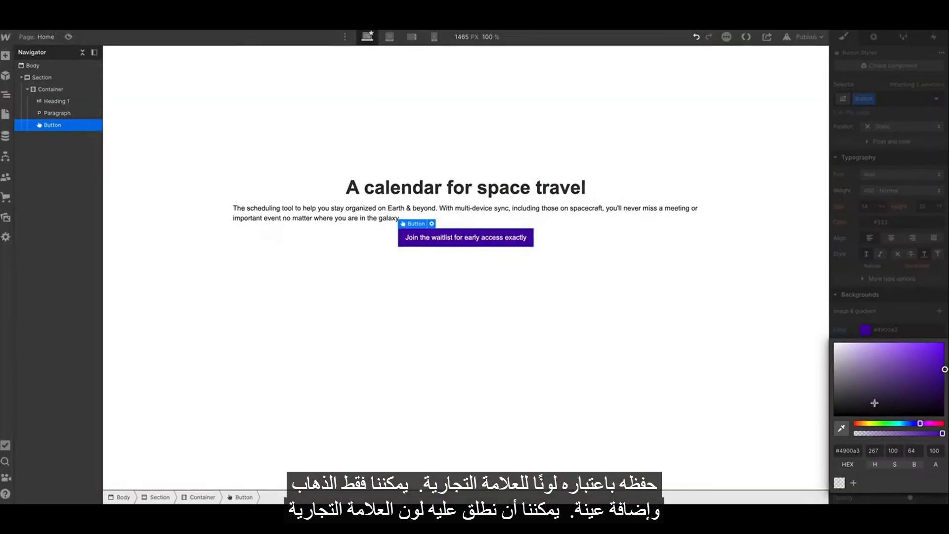
Save the background color as a swatch named Brand color.
click(853, 483)
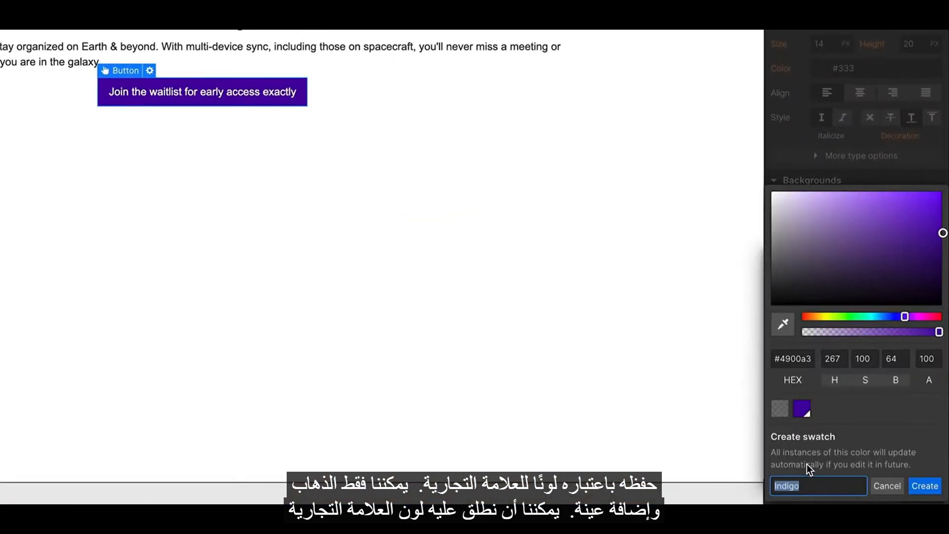
text(Brand color)
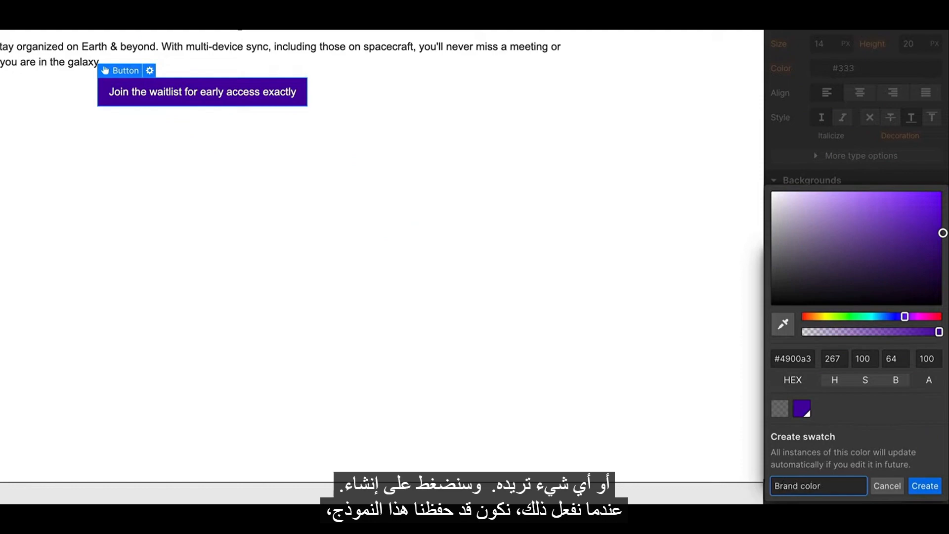
key(Return)
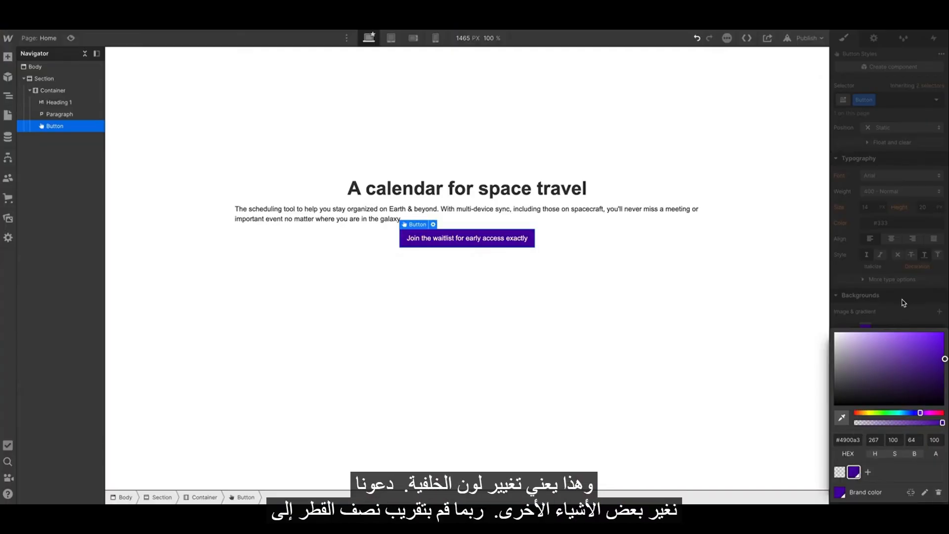
click(835, 297)
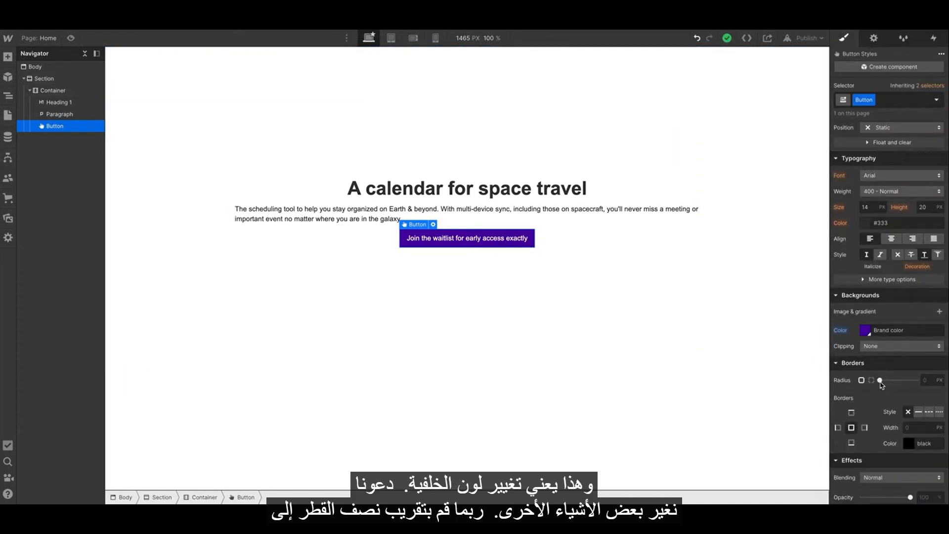
Set the button's corner radius to 3 px.
click(880, 381)
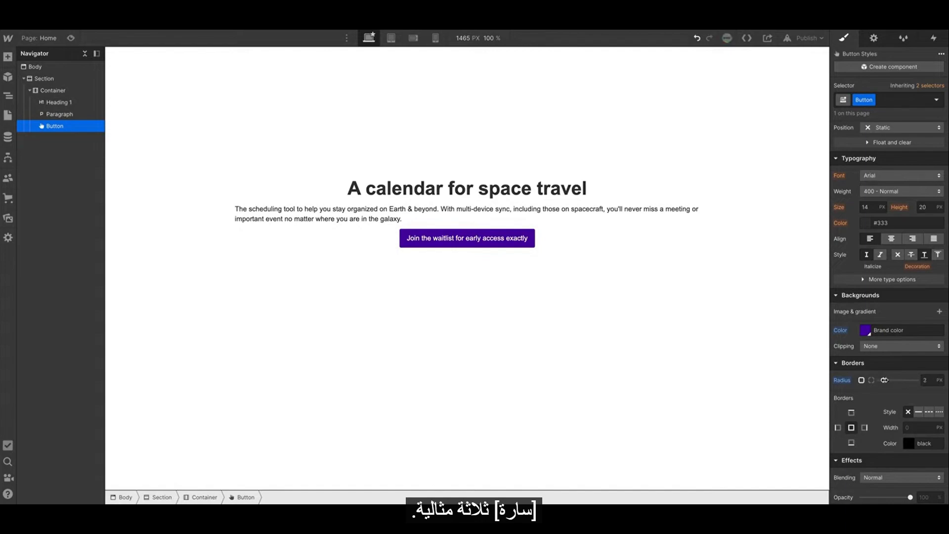
drag(885, 380, 886, 380)
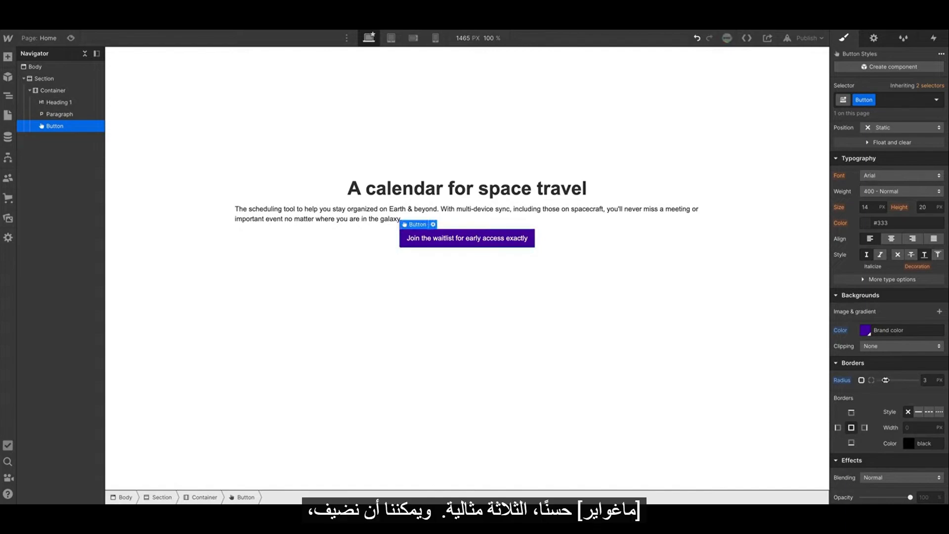
Open the button's font list to preview the available fonts.
scroll(887, 385, down, 2)
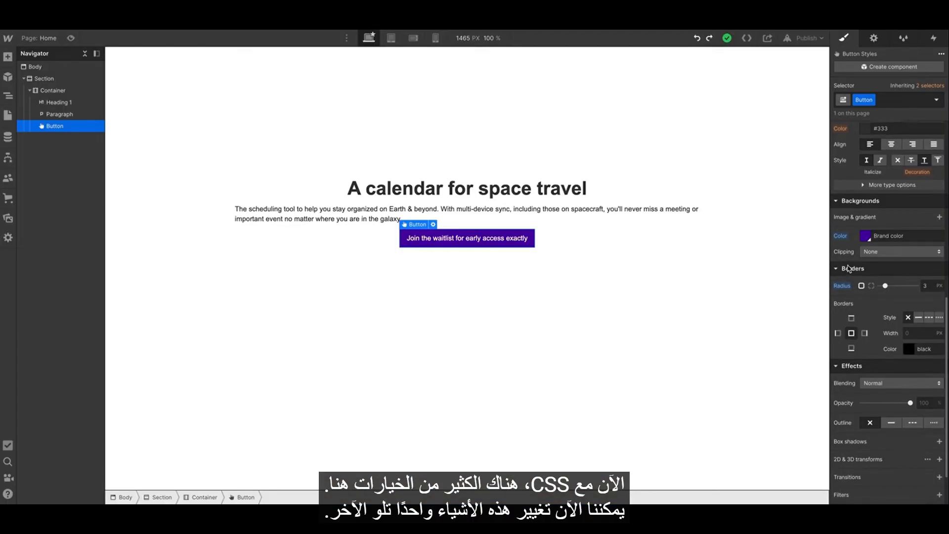
scroll(863, 213, up, 2)
scroll(870, 203, up, 2)
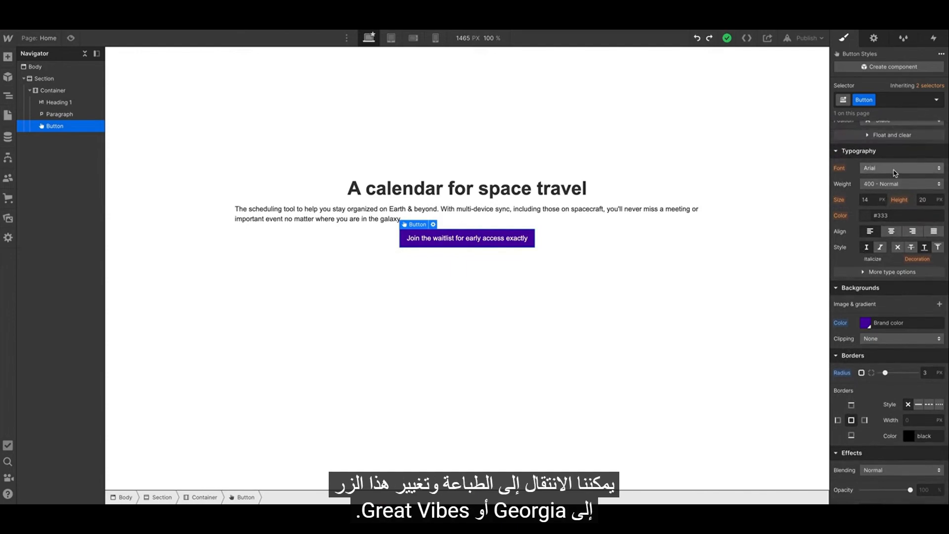
click(895, 169)
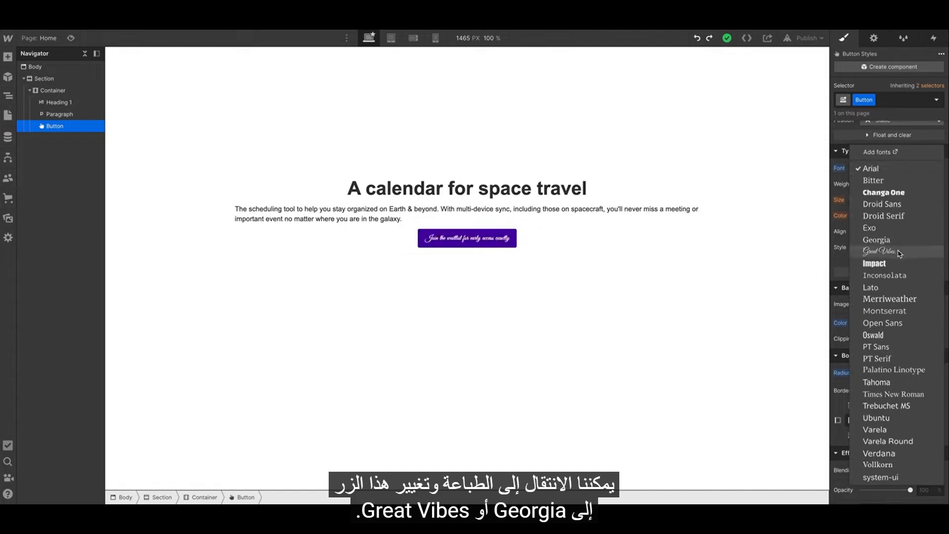
key(Escape)
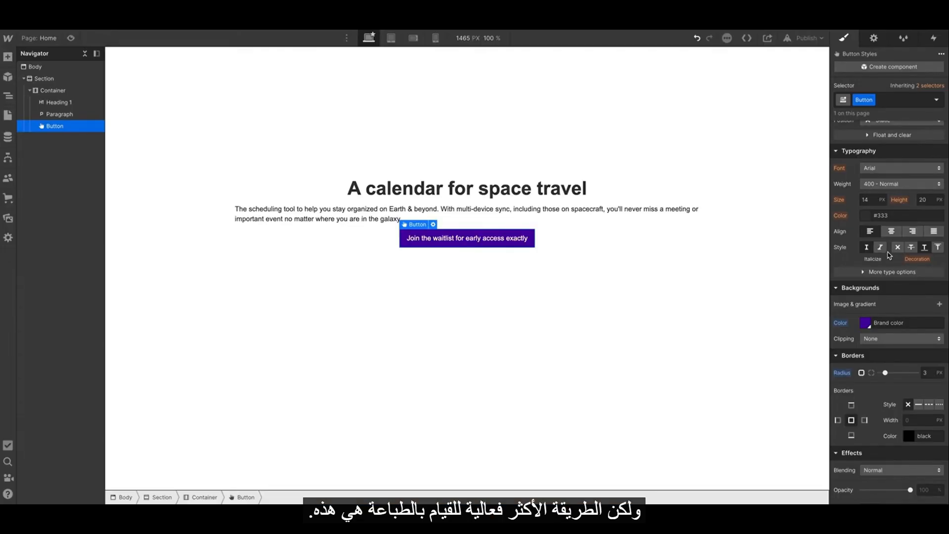
Select the page Body and open the site's font settings from its font list.
click(763, 259)
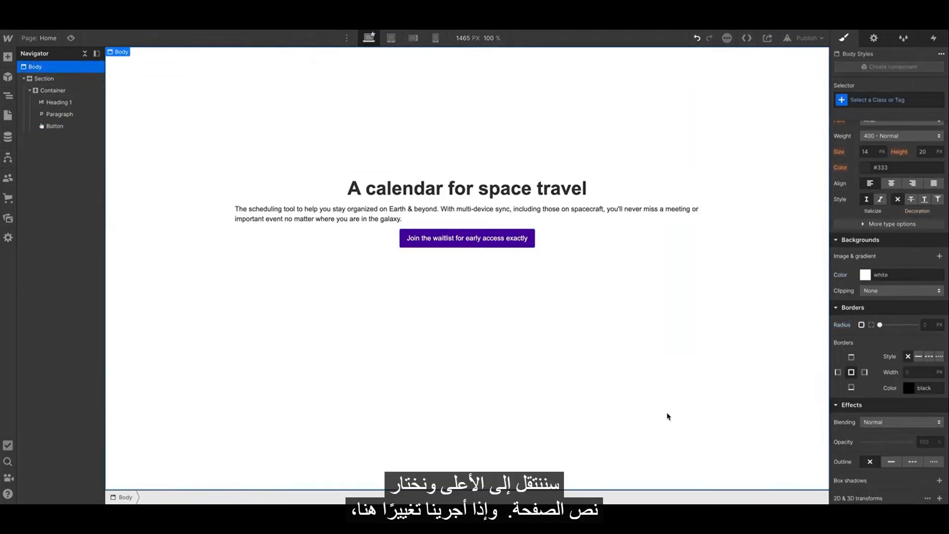
scroll(890, 247, up, 3)
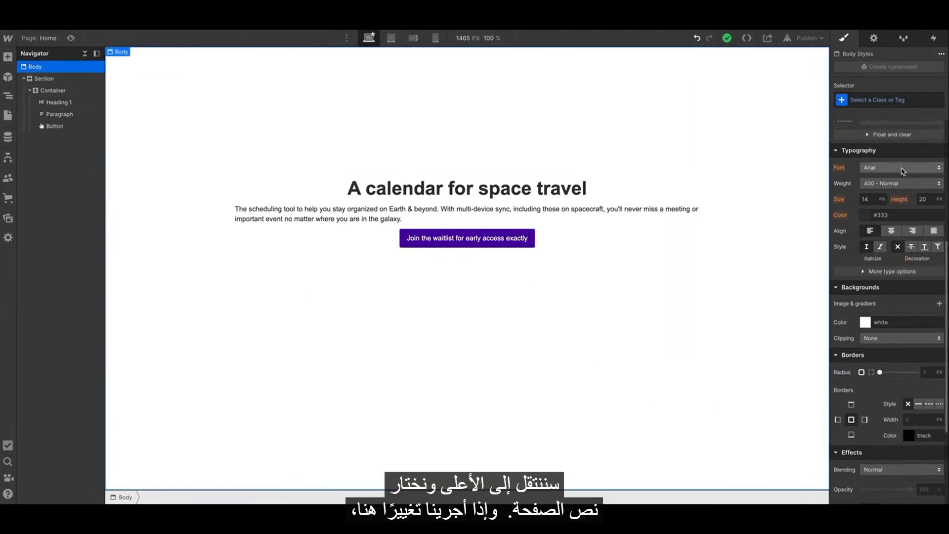
click(903, 168)
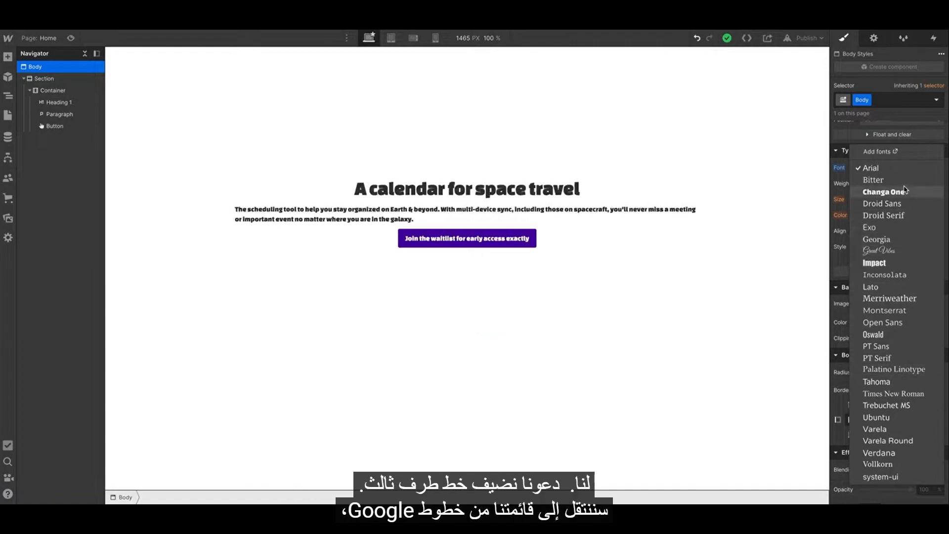
click(893, 153)
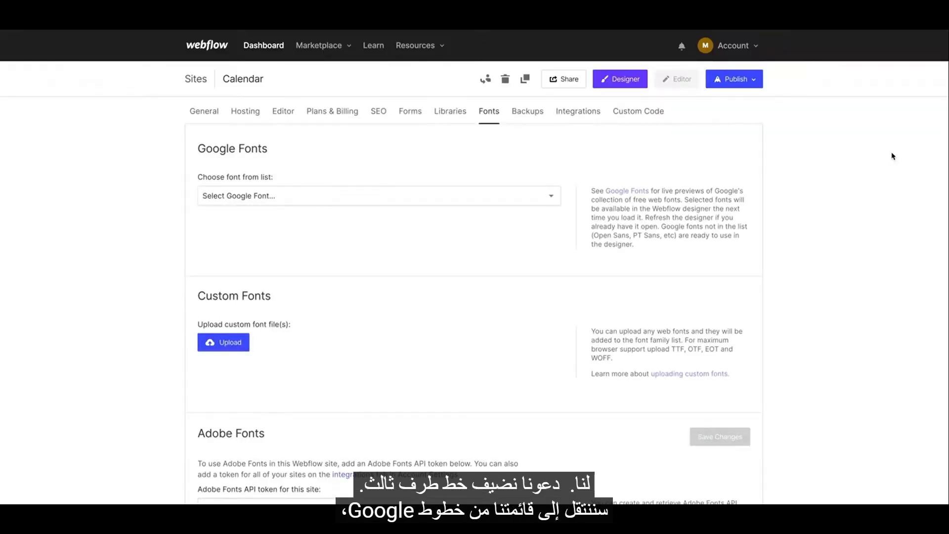
Add the Google font DM Sans with Regular, Italic, 500, 500italic, 700 and 700italic variants.
click(387, 179)
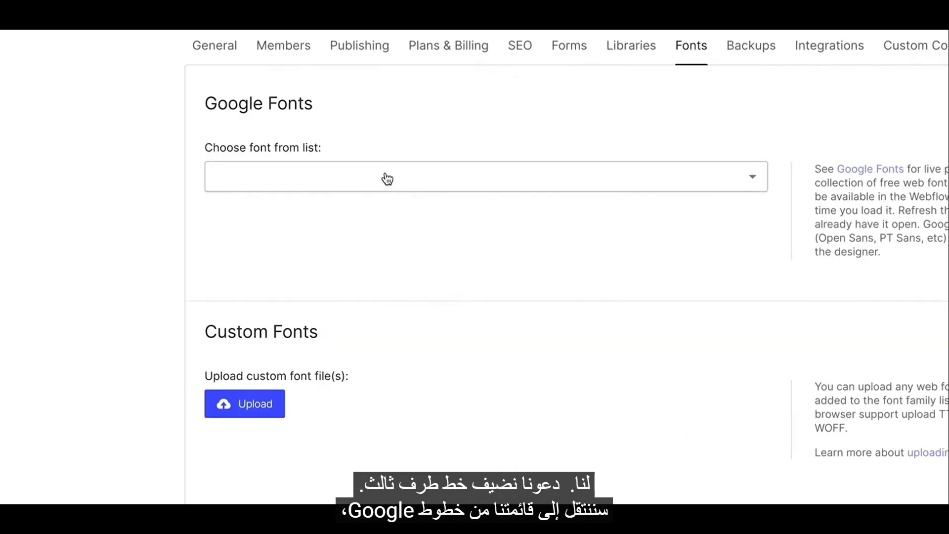
click(387, 178)
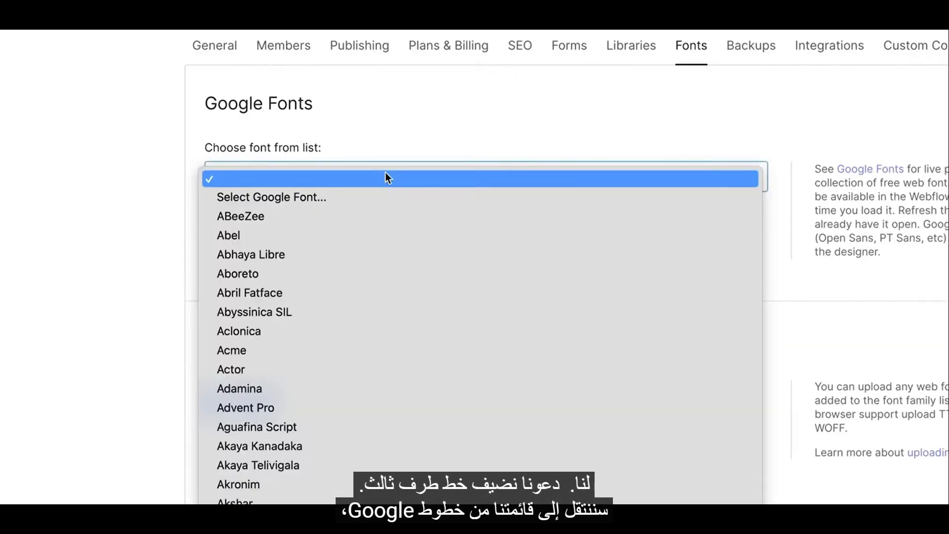
scroll(385, 173, down, 15)
scroll(384, 275, down, 3)
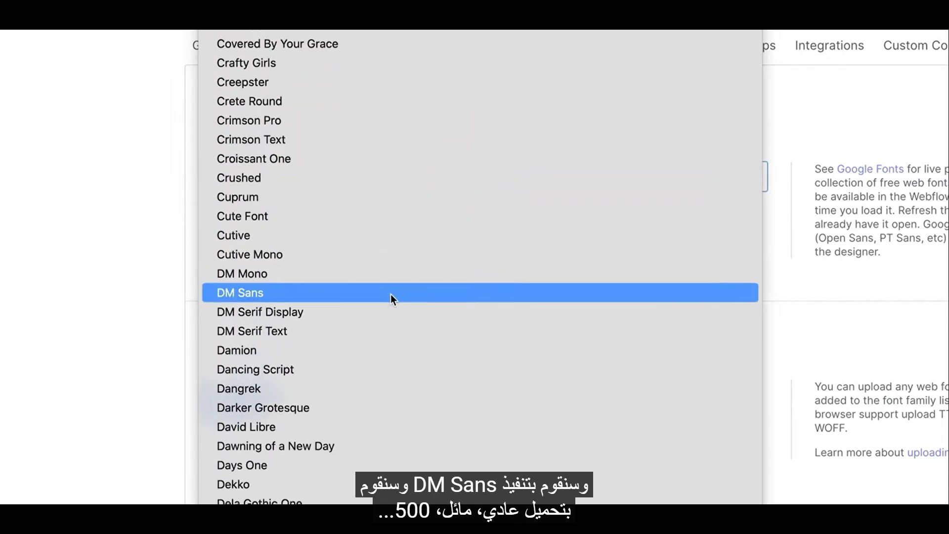
click(392, 295)
click(227, 256)
click(229, 288)
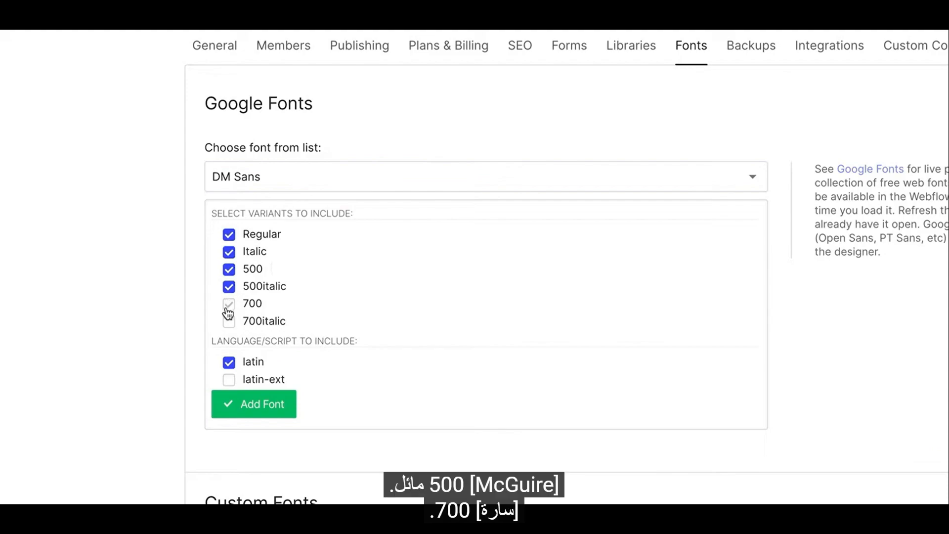
click(229, 321)
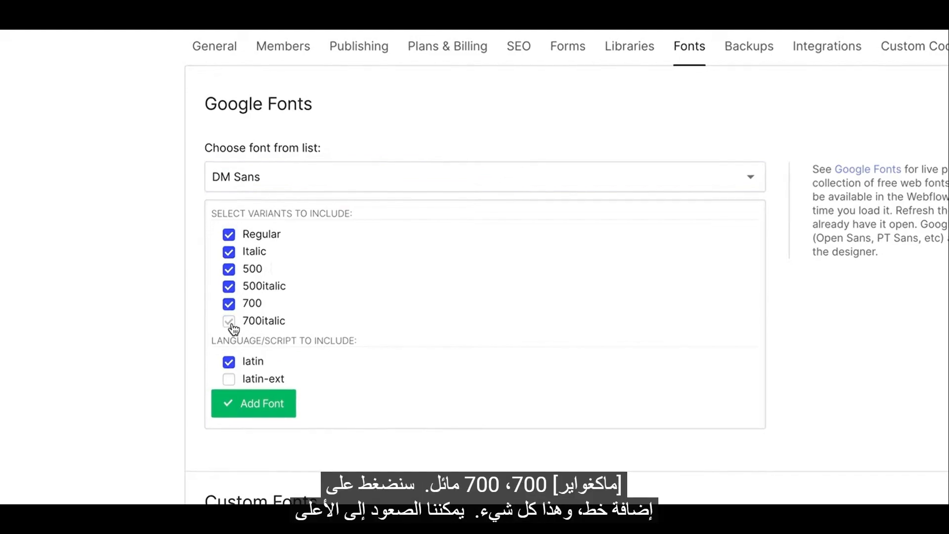
click(248, 390)
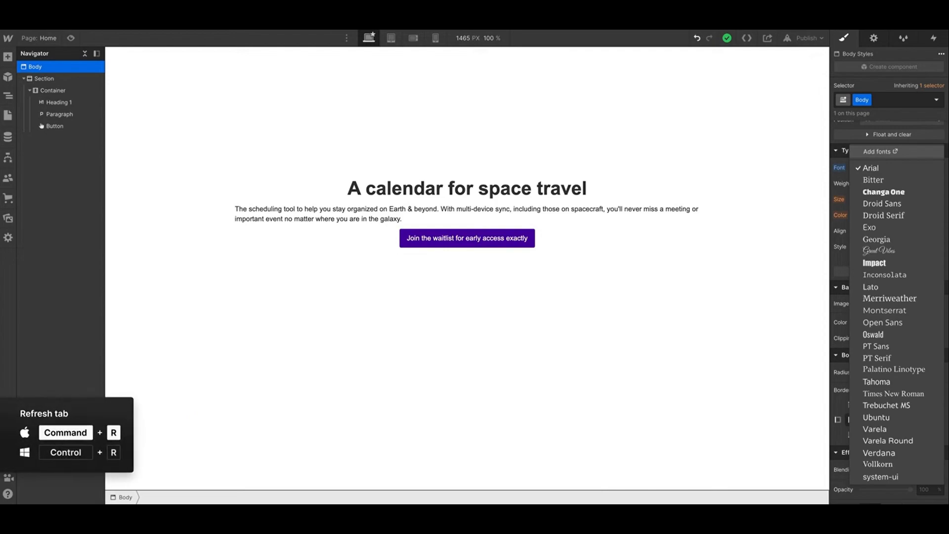
Refresh the Designer, select the page Body and set its font to DM Sans.
key(ctrl+r)
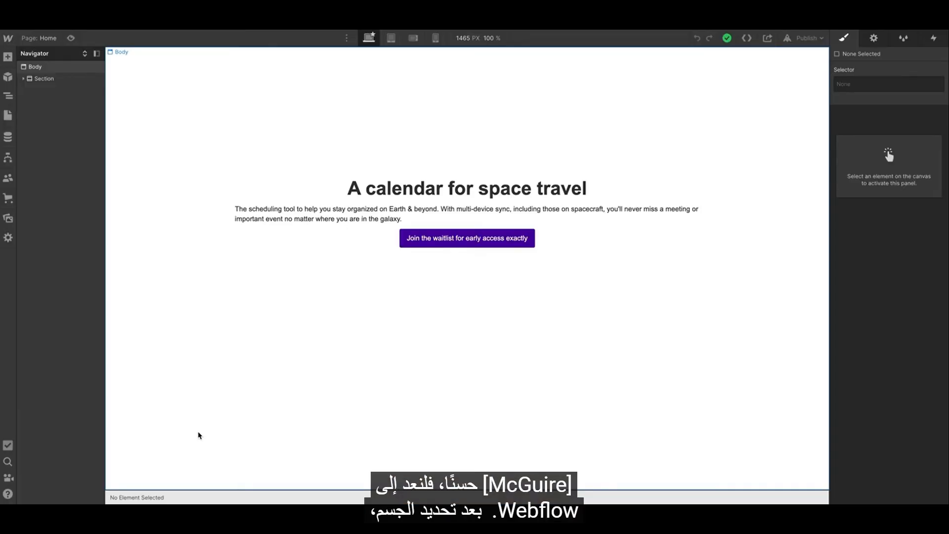
click(199, 435)
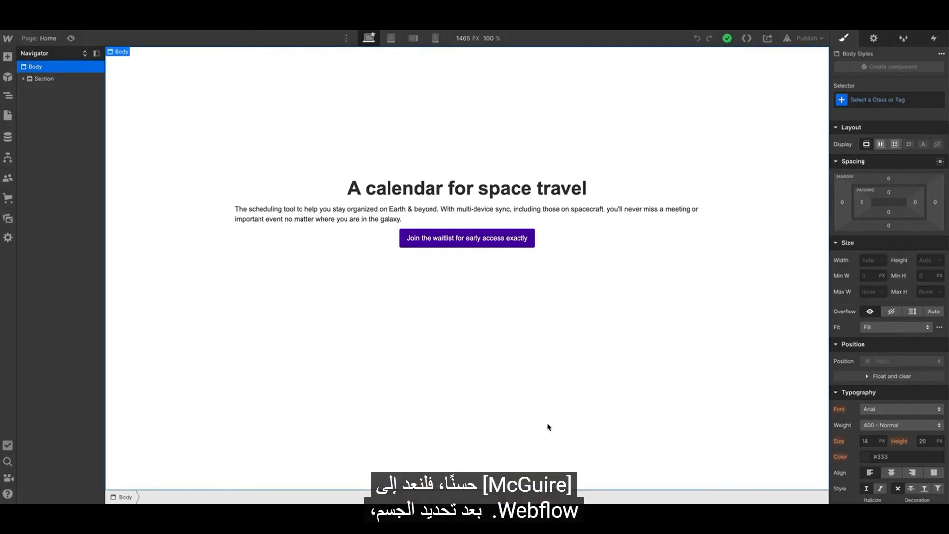
scroll(897, 292, down, 5)
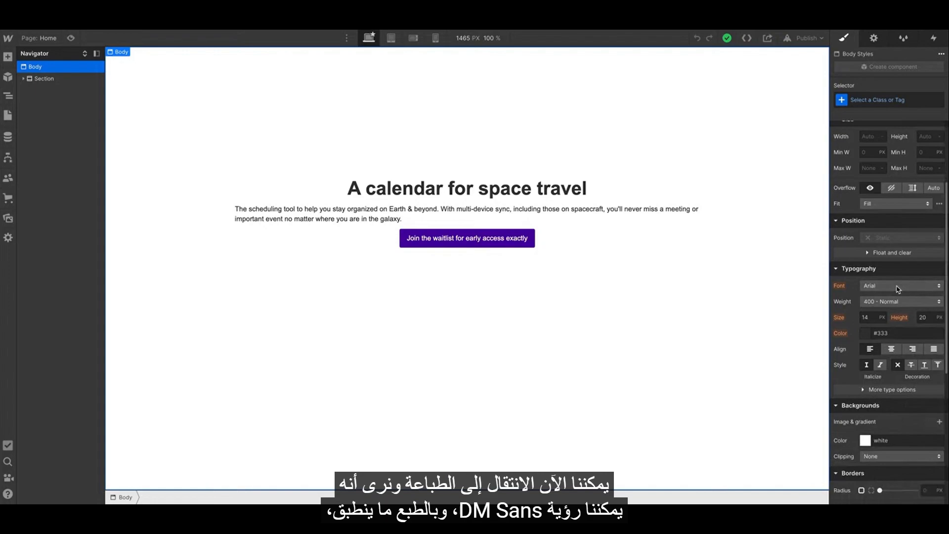
click(898, 289)
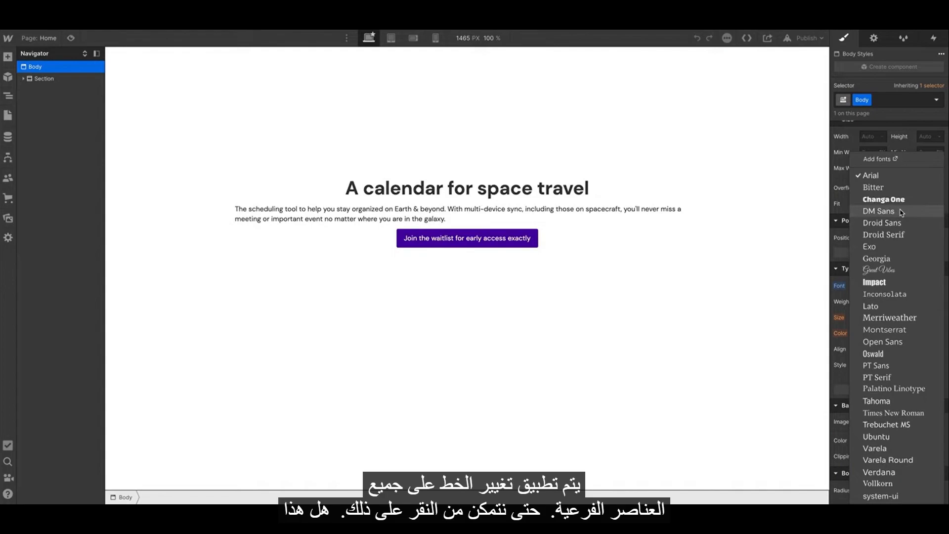
click(879, 212)
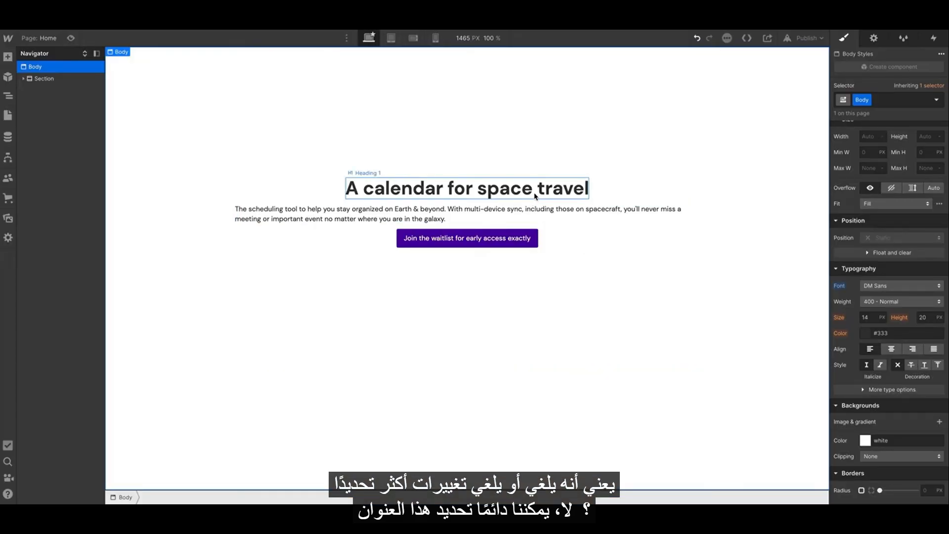
Select the main heading and inspect its font settings.
click(536, 195)
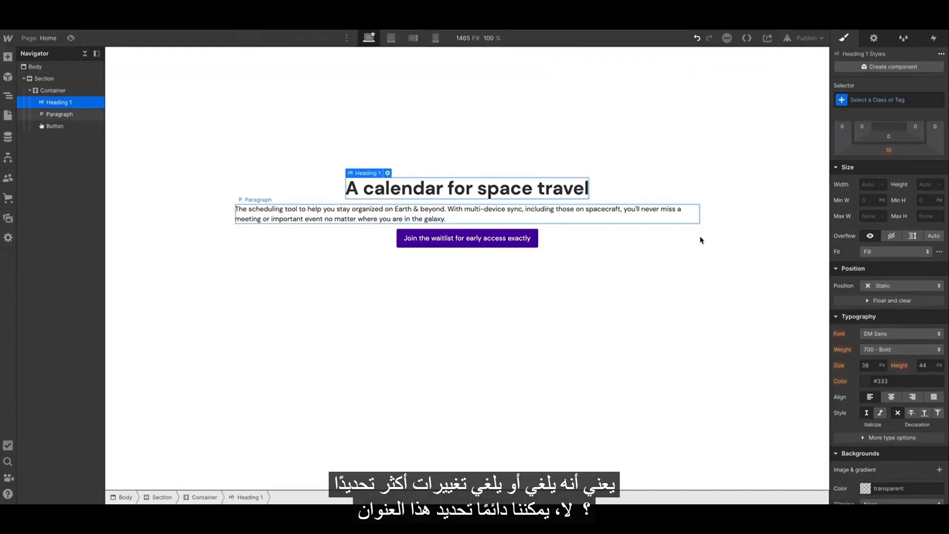
click(875, 335)
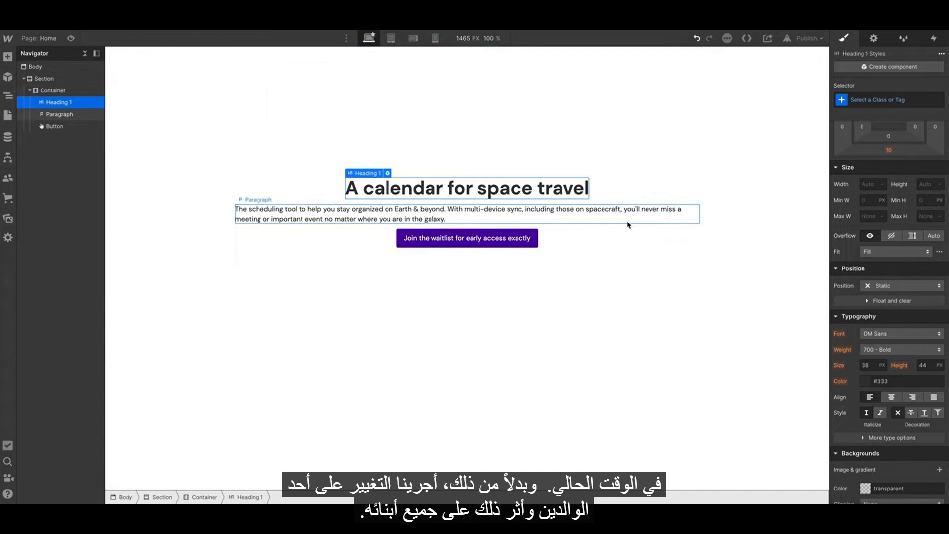
Select the button and set its font weight to 700 - Bold.
click(458, 243)
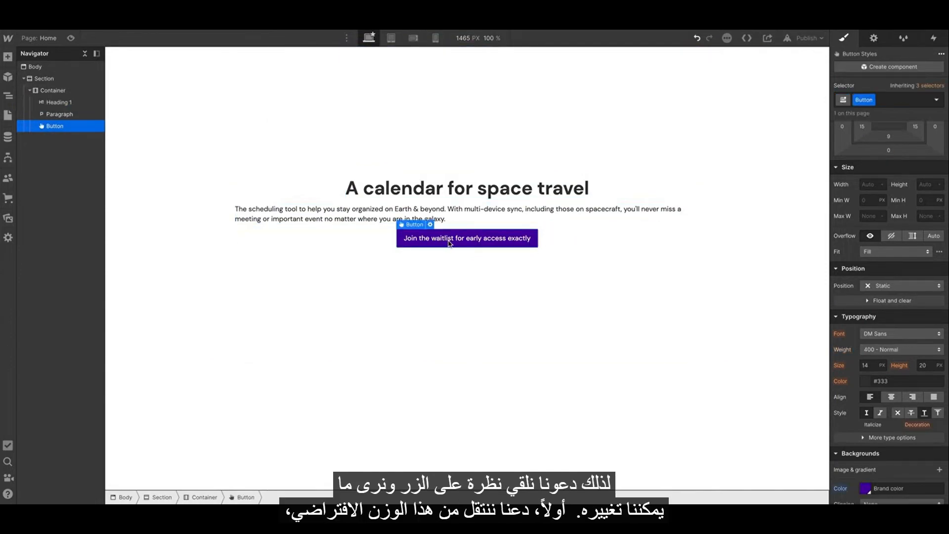
scroll(870, 316, down, 5)
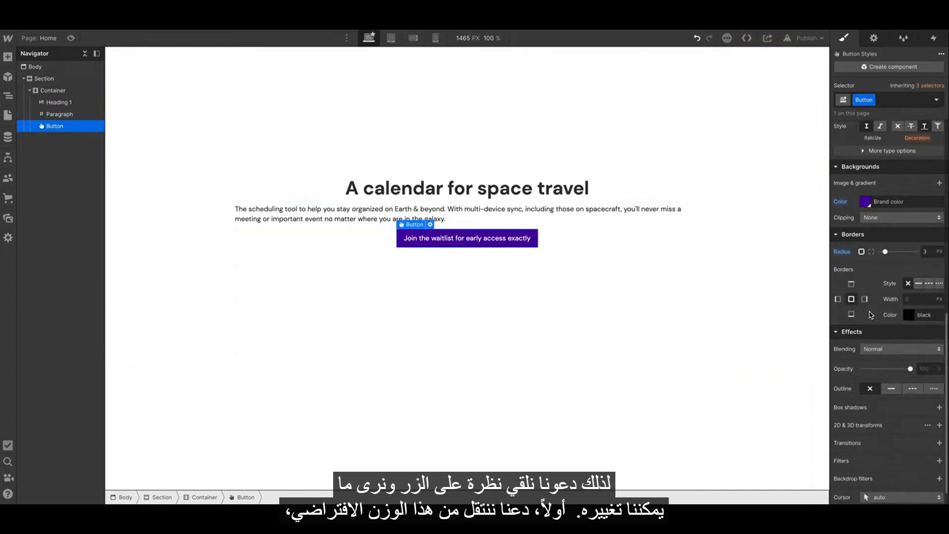
scroll(875, 297, up, 5)
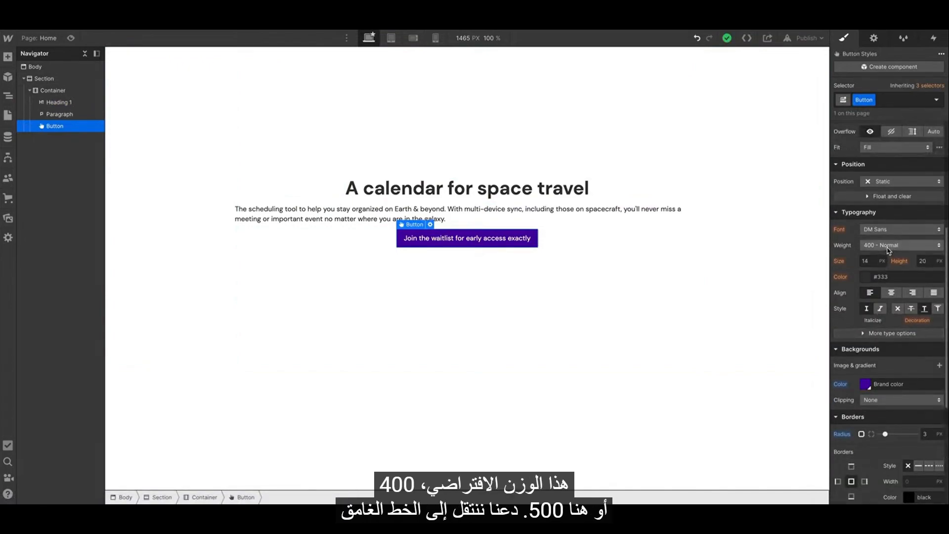
click(886, 245)
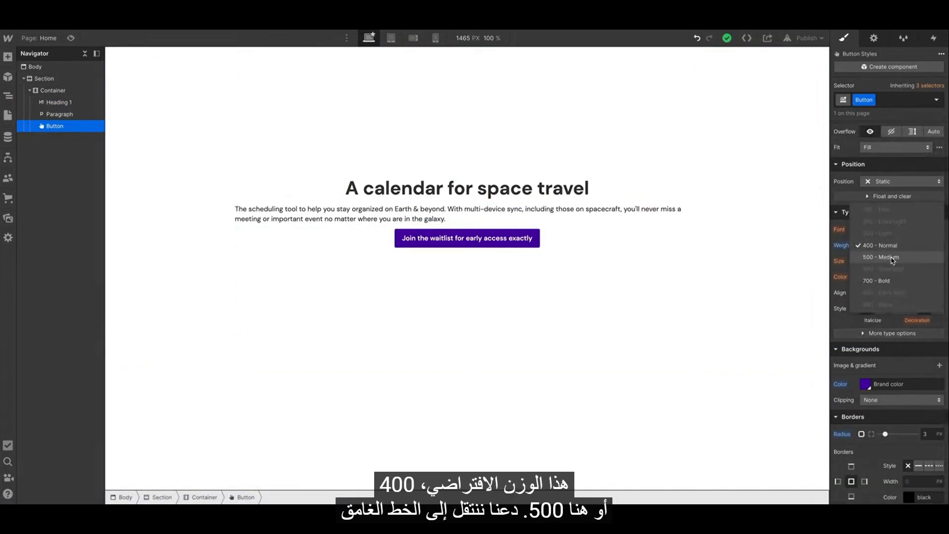
click(890, 281)
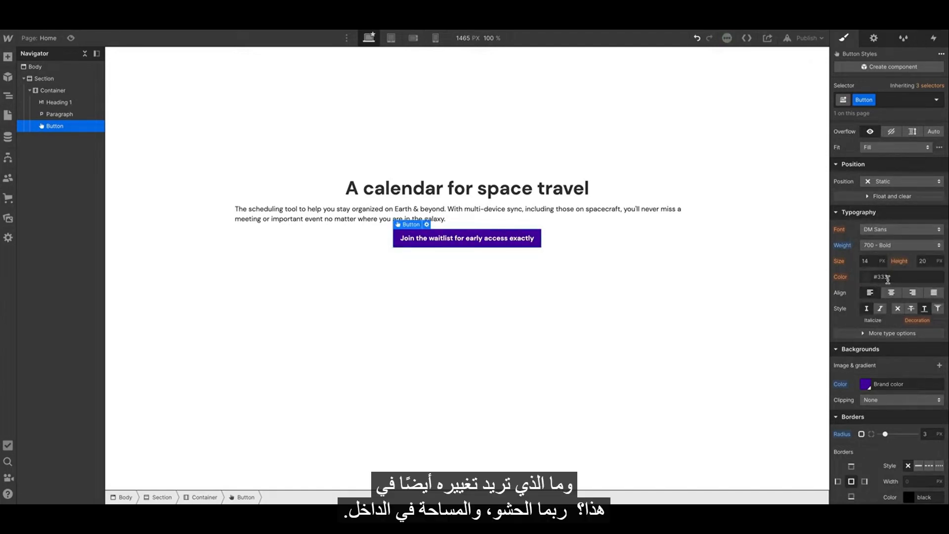
Set the button's padding to 30 px left and right and 15 px top and bottom.
scroll(885, 277, up, 5)
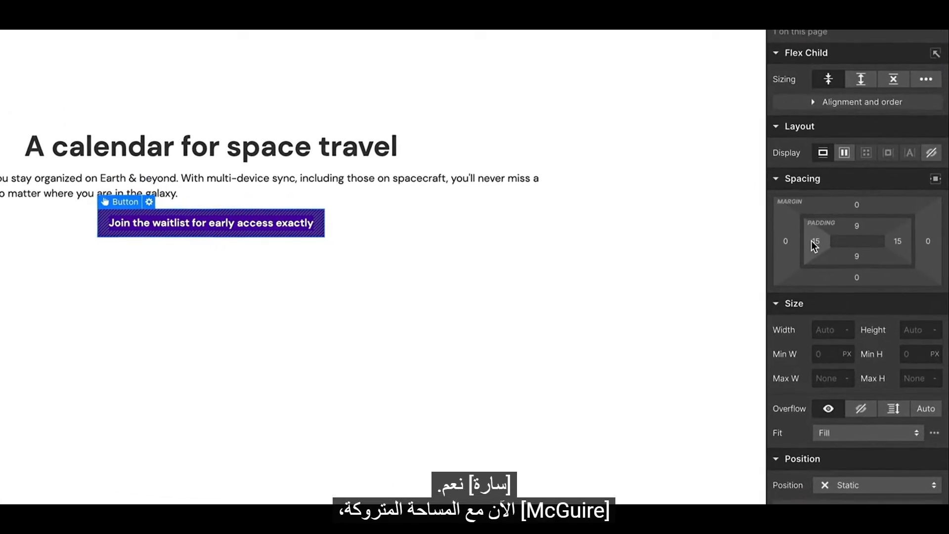
drag(818, 244, 845, 242)
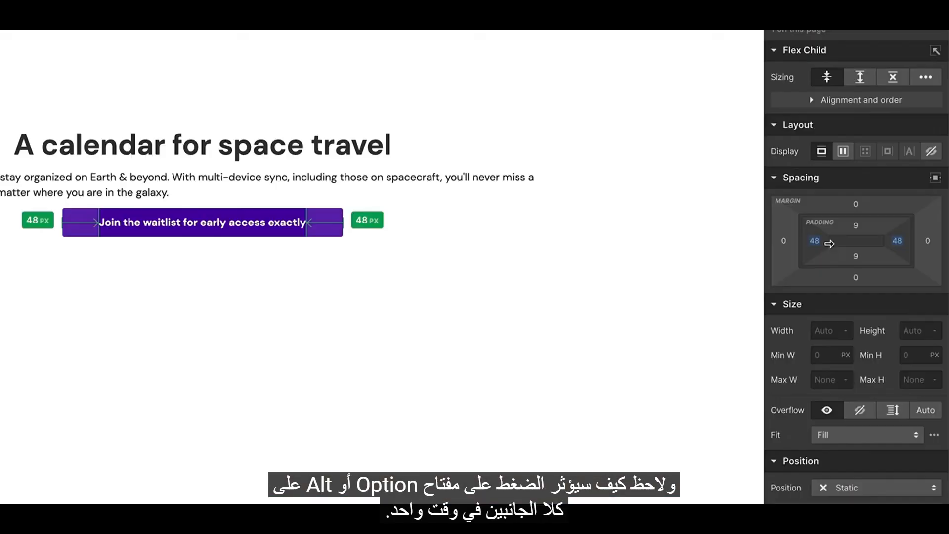
drag(818, 242, 817, 244)
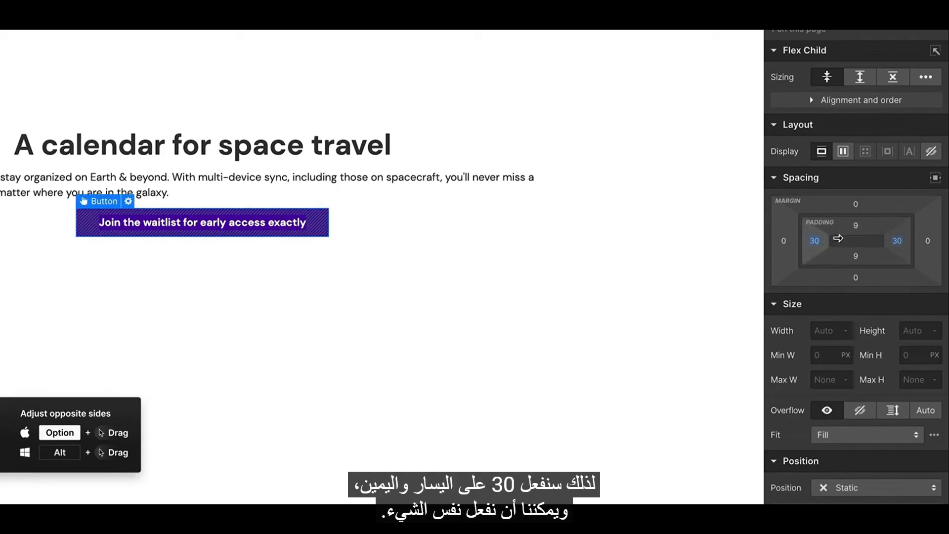
drag(871, 225, 876, 228)
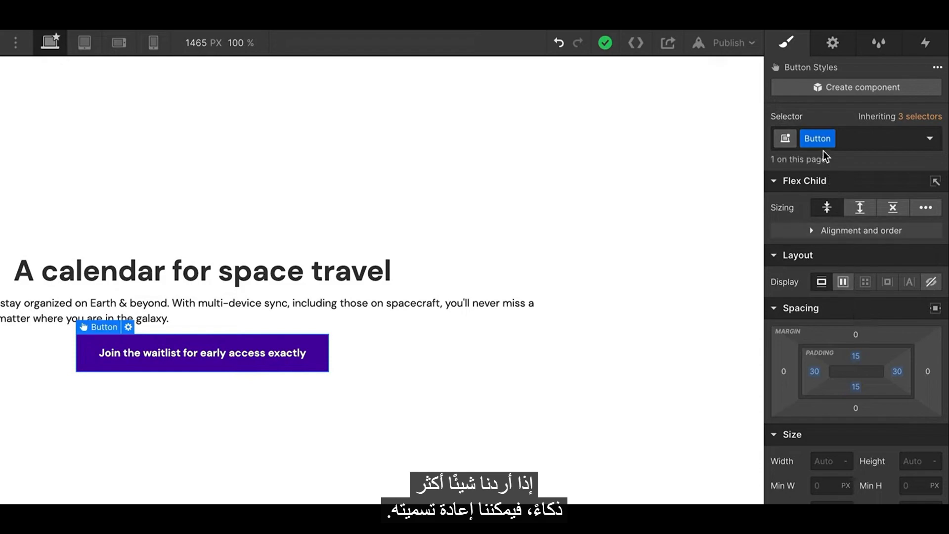
Rename the button's class to Major button.
double_click(818, 139)
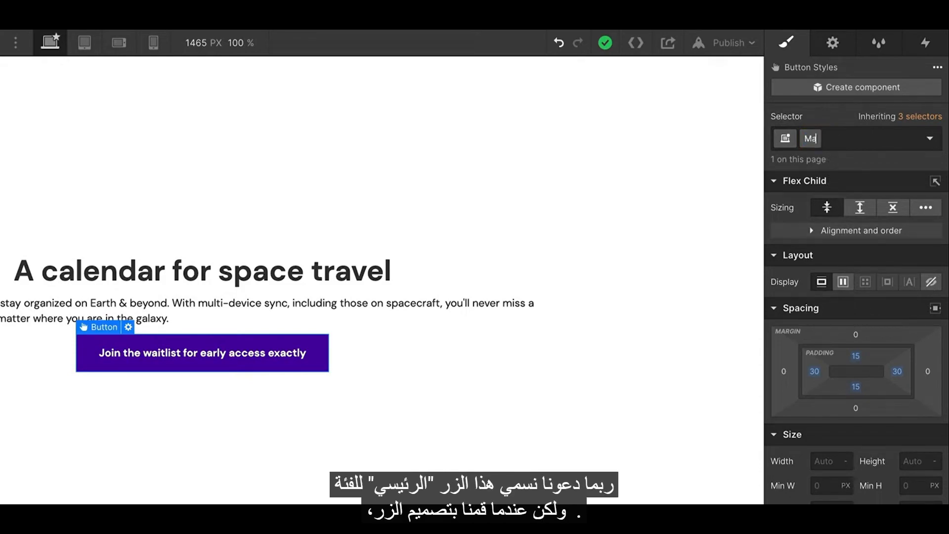
text(Major button)
key(Return)
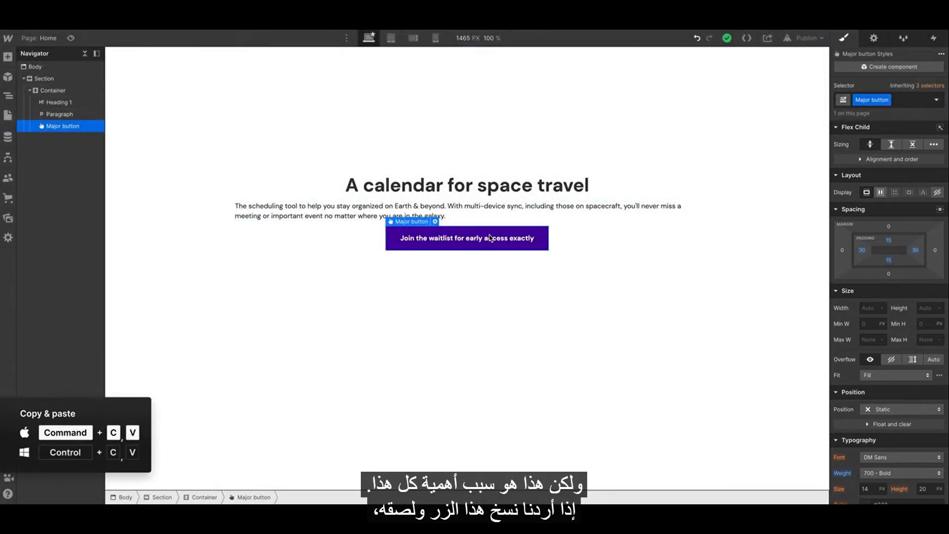
Duplicate the Major button directly below the original.
key(super+c)
key(super+v)
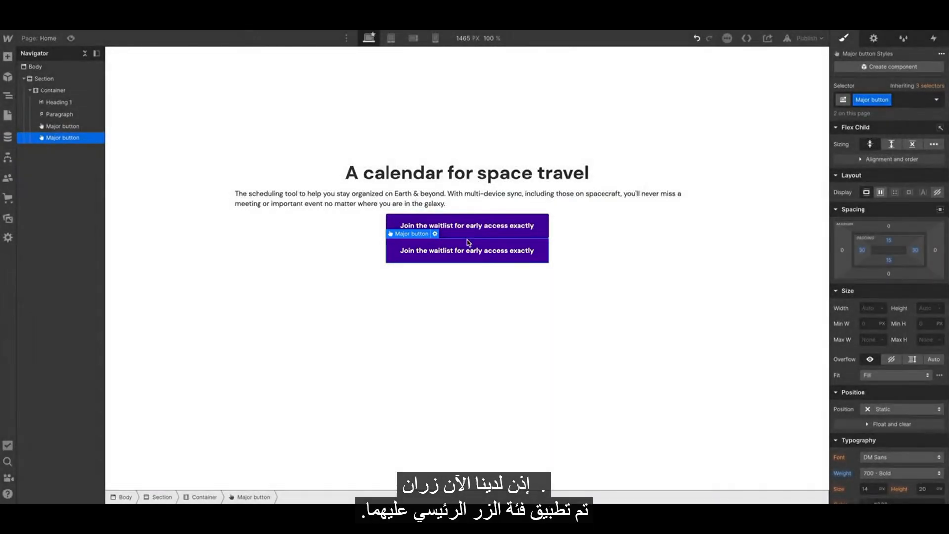
click(456, 229)
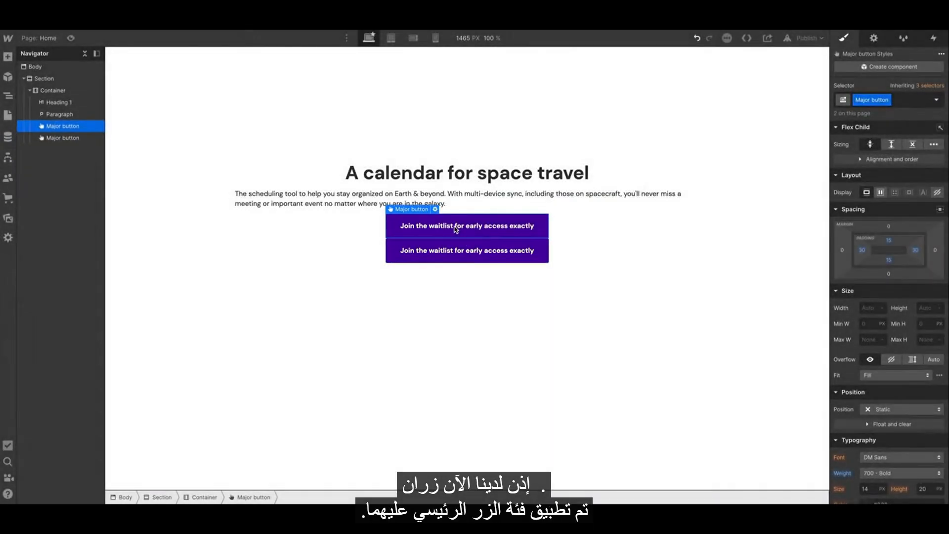
click(479, 252)
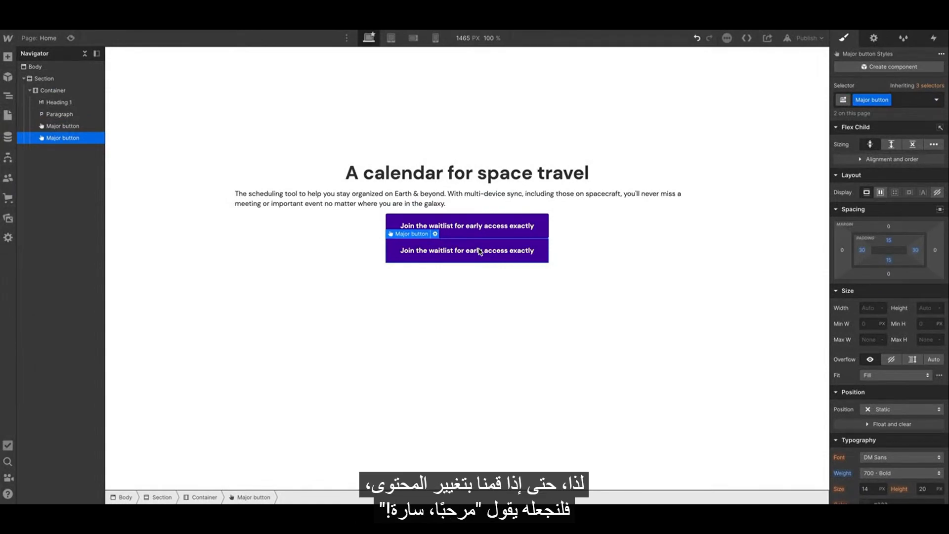
Replace the duplicate button's text with a short hello greeting addressed to the co-host.
double_click(479, 252)
text(Hello, Sara!)
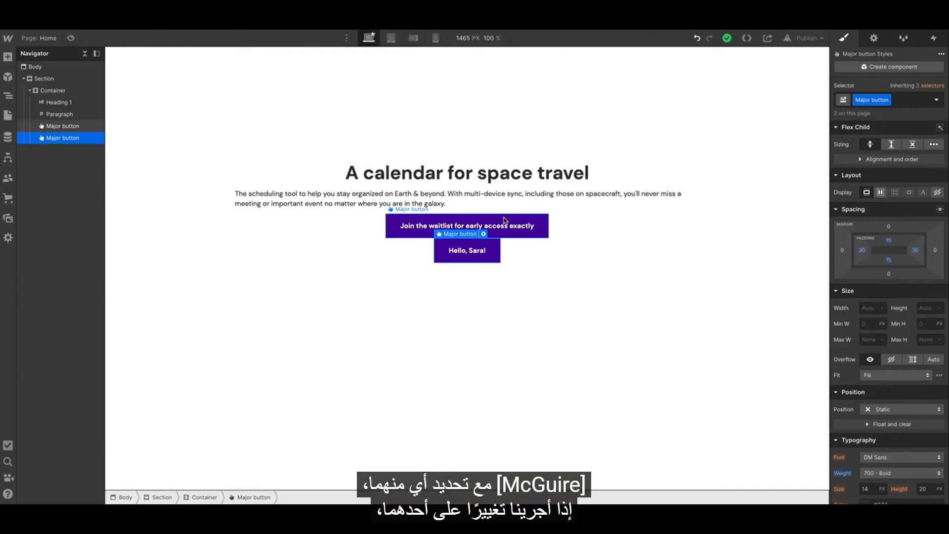
key(Escape)
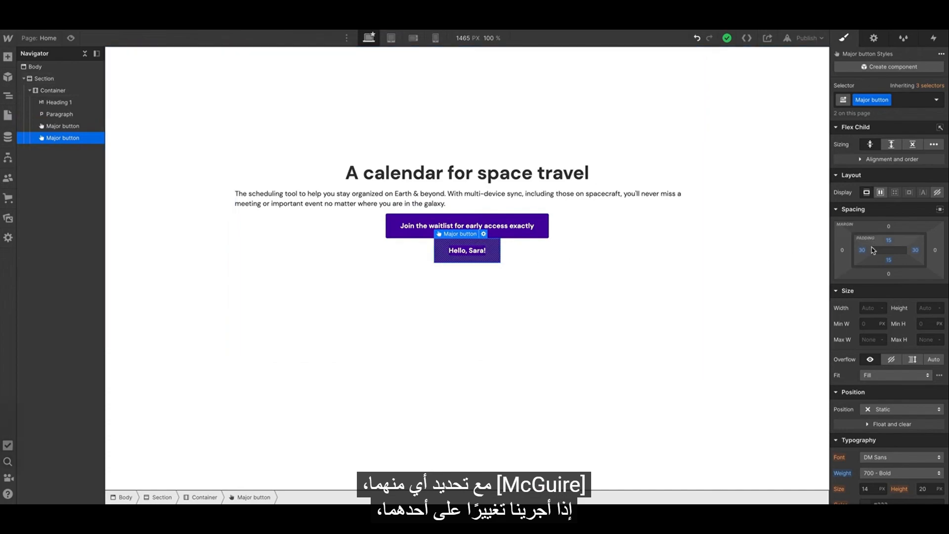
Adjust the Major button class's side padding to 40 px and back to 30 px.
mouse_move(861, 250)
mouse_down()
mouse_move(877, 250)
mouse_move(859, 250)
mouse_move(869, 250)
mouse_up()
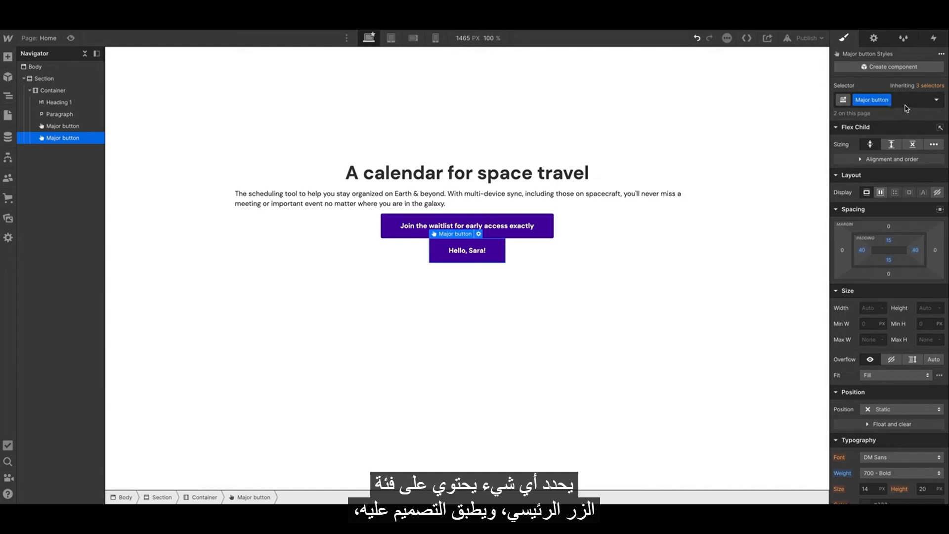
drag(862, 250, 858, 248)
Select the duplicate button and delete it.
click(499, 228)
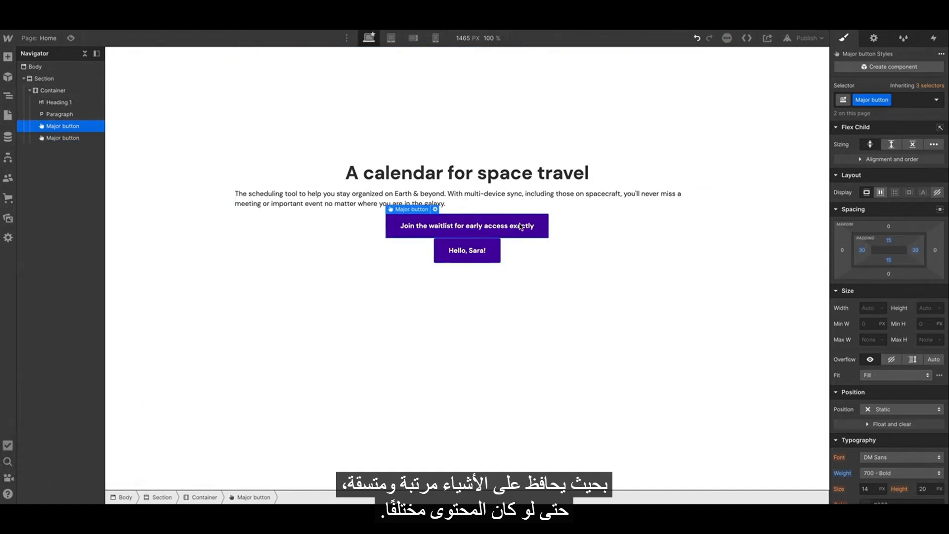
click(490, 249)
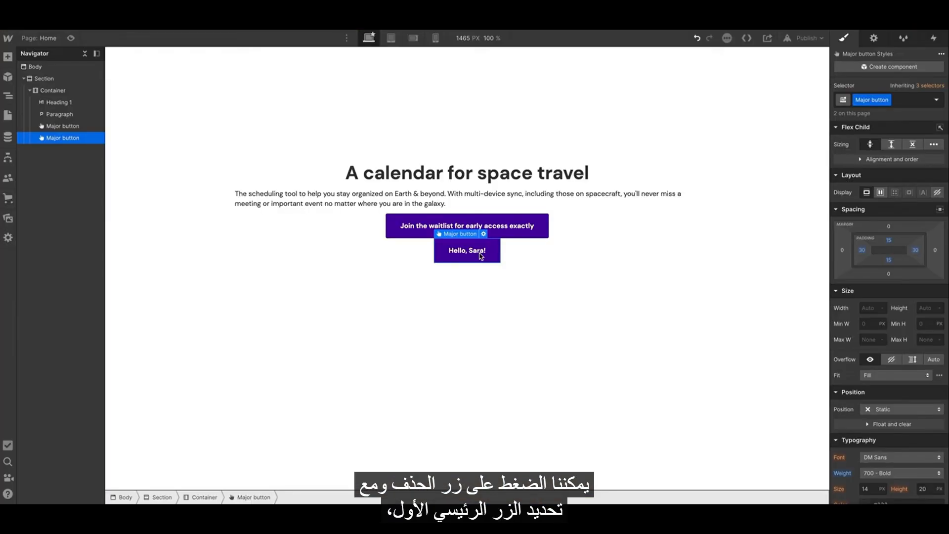
key(Delete)
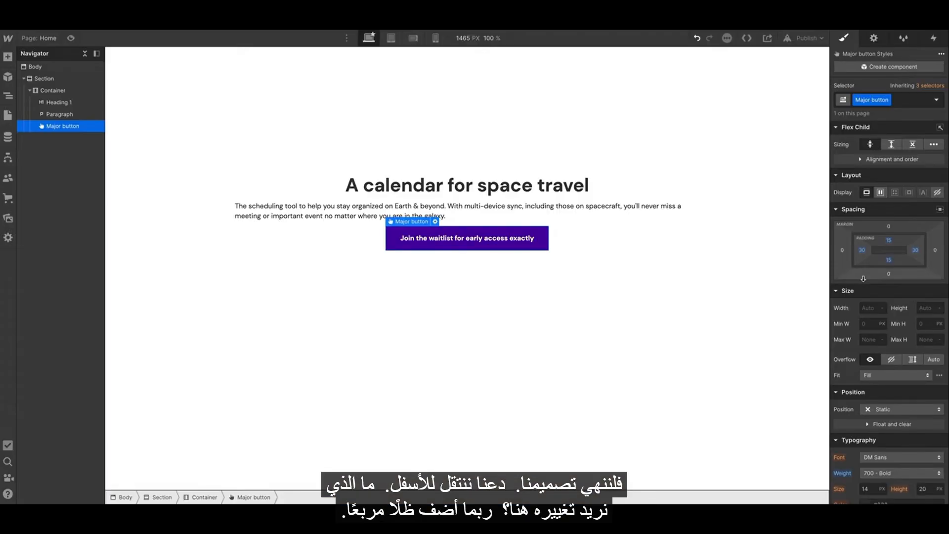
Add a box shadow to the button with 180° angle, 39 px distance, 45 px blur and -13 px size.
scroll(863, 278, down, 10)
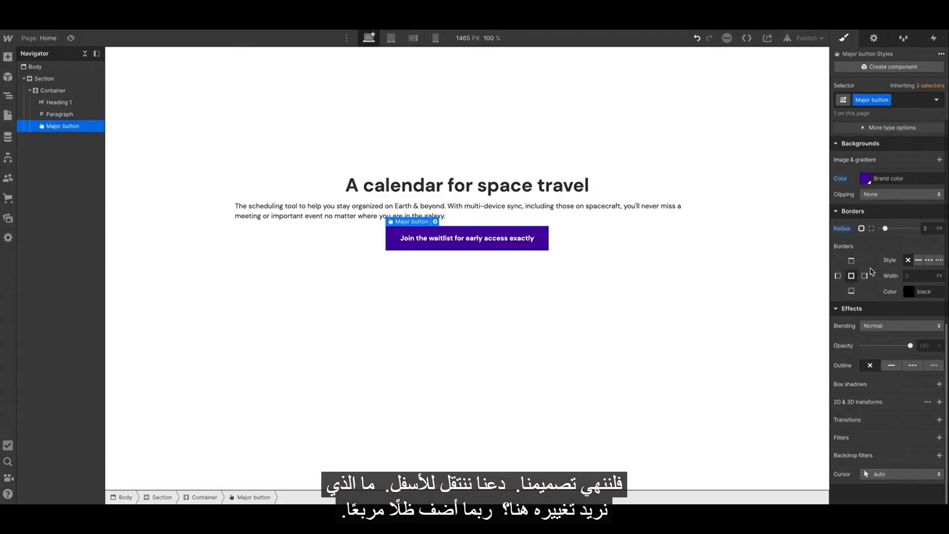
click(939, 384)
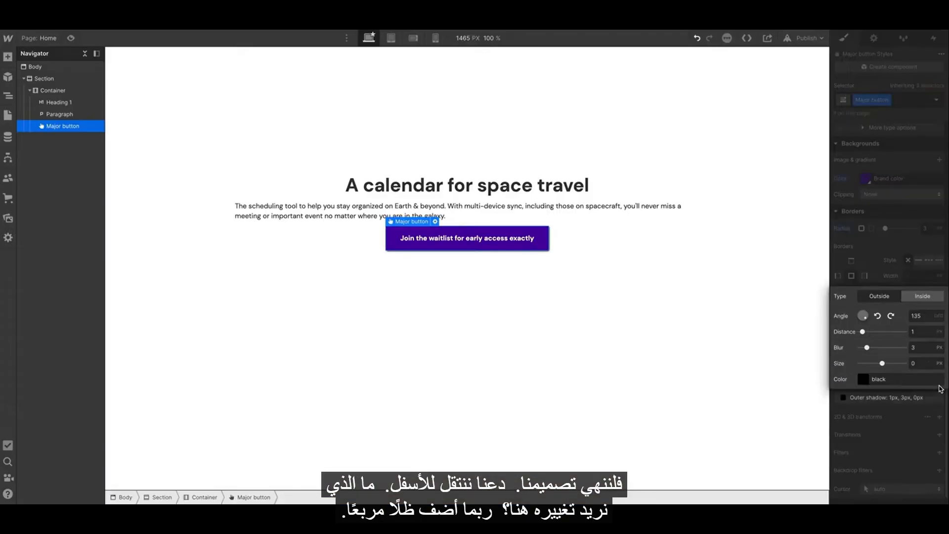
drag(863, 318, 926, 331)
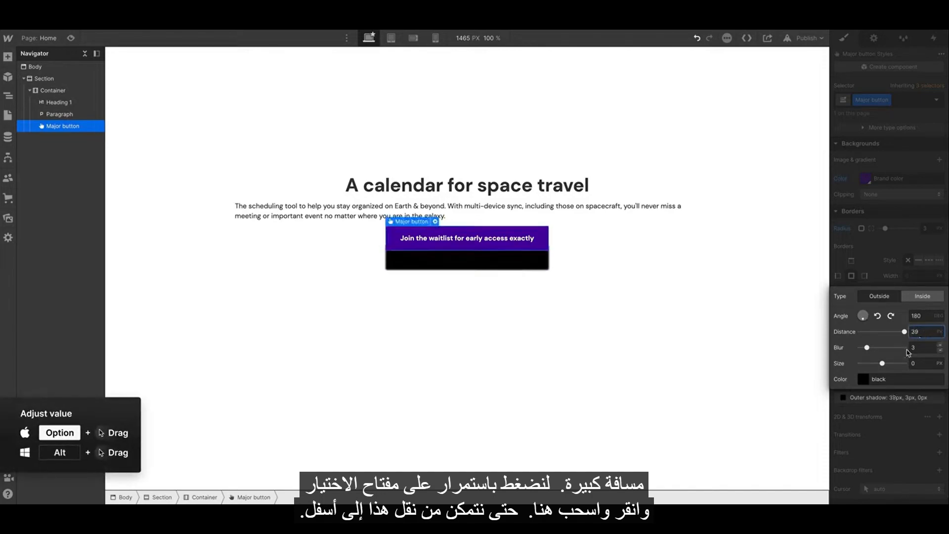
drag(882, 363, 933, 348)
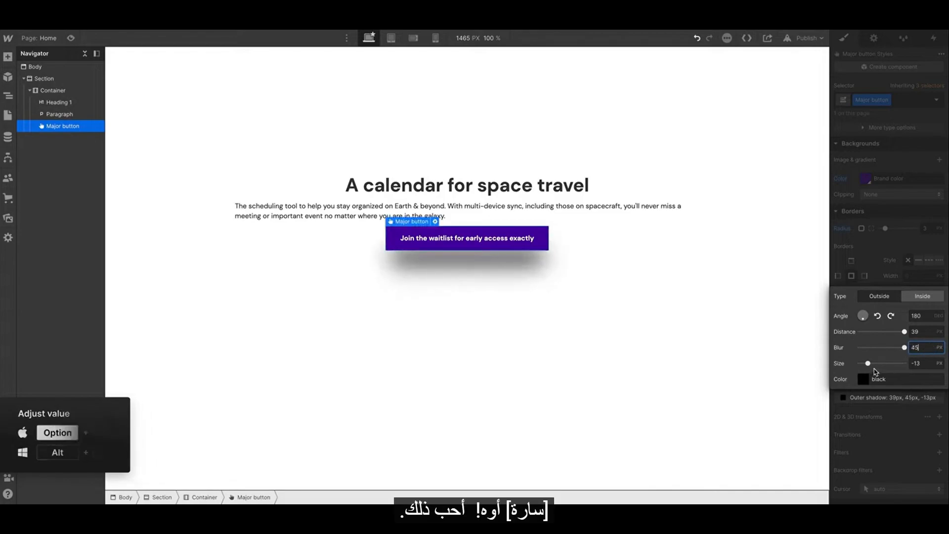
Set the box shadow's color to Brand color and its distance to 20 px.
click(865, 381)
click(853, 363)
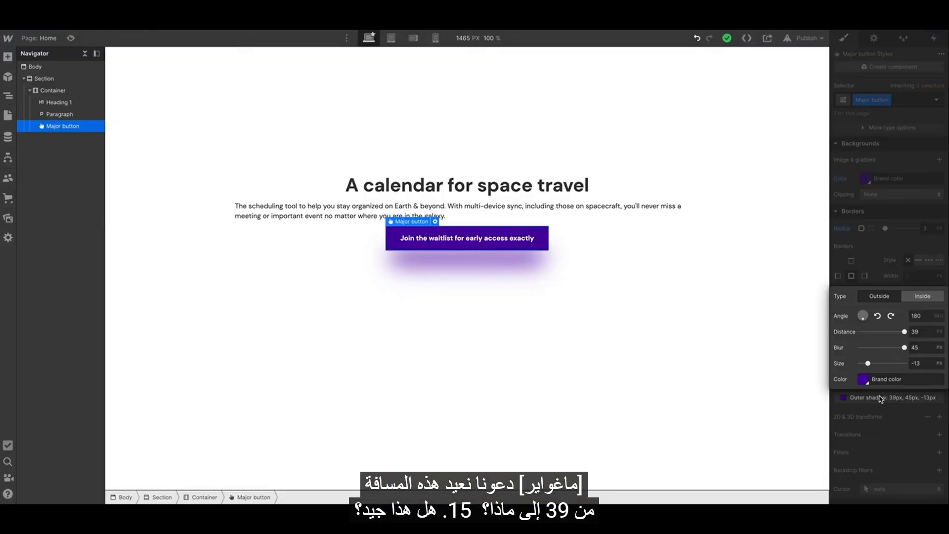
drag(915, 331, 908, 331)
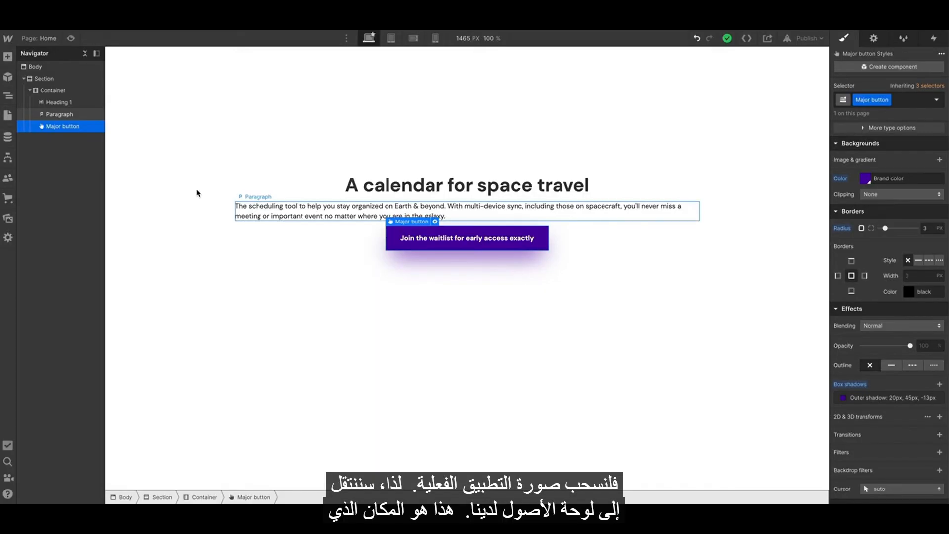
Insert the Calendar app image from the Assets panel into the container below the button.
click(8, 220)
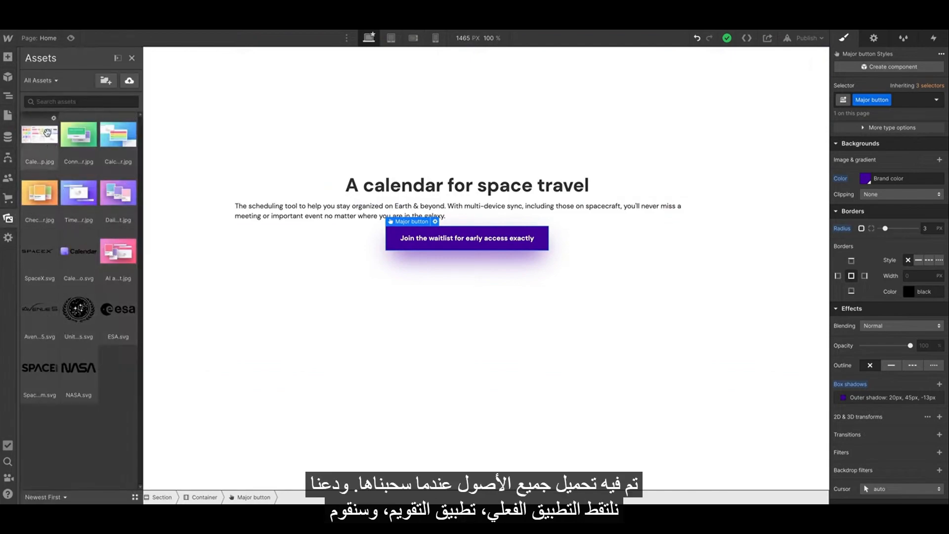
drag(35, 134, 504, 277)
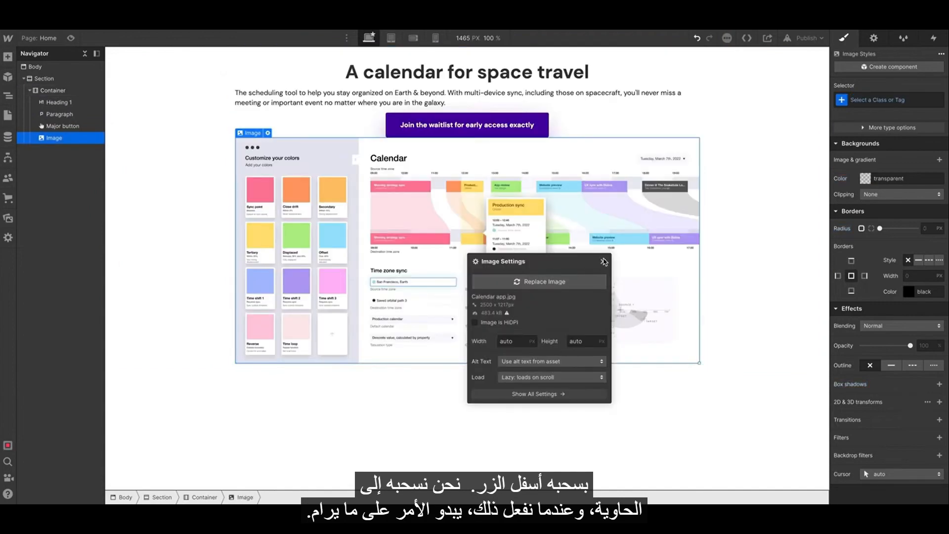
click(604, 261)
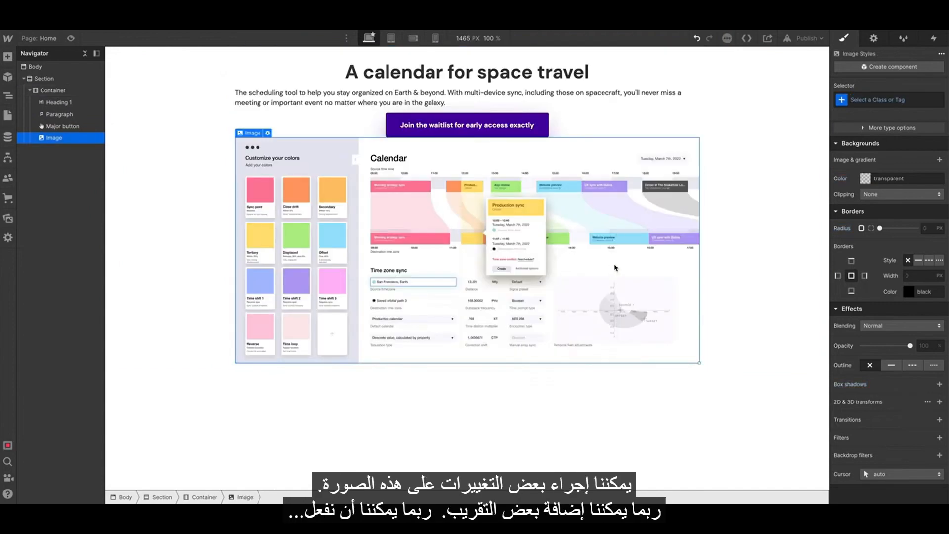
Round the image's corners to 3 px and add a Brand color box shadow with 117 px blur and -46 px size.
mouse_move(880, 229)
mouse_down()
mouse_move(892, 230)
mouse_move(887, 235)
mouse_up()
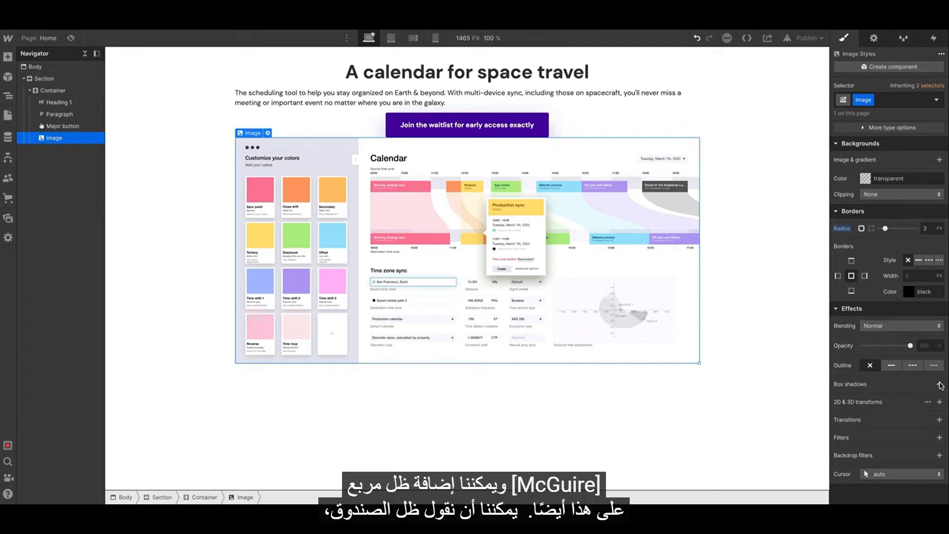
click(940, 384)
click(868, 380)
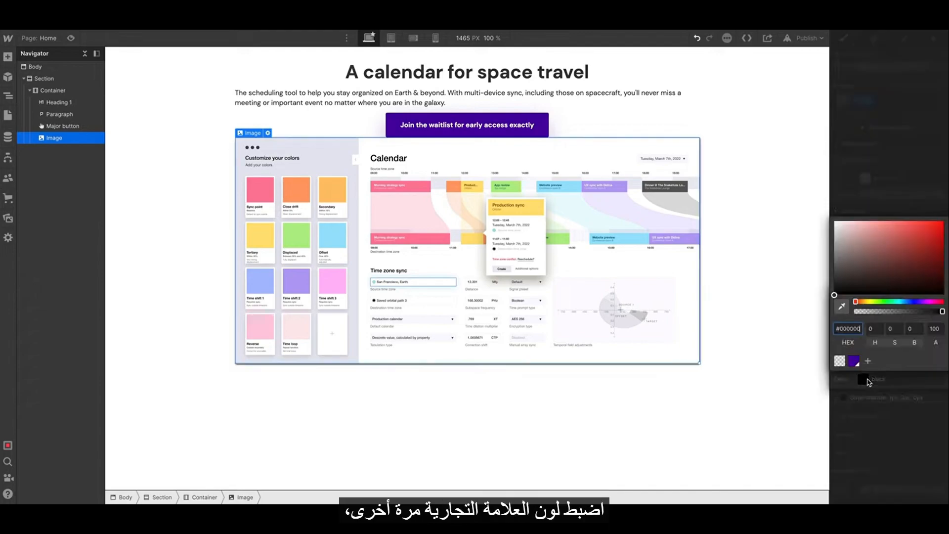
click(857, 361)
click(882, 181)
drag(866, 347, 920, 352)
drag(921, 364, 934, 348)
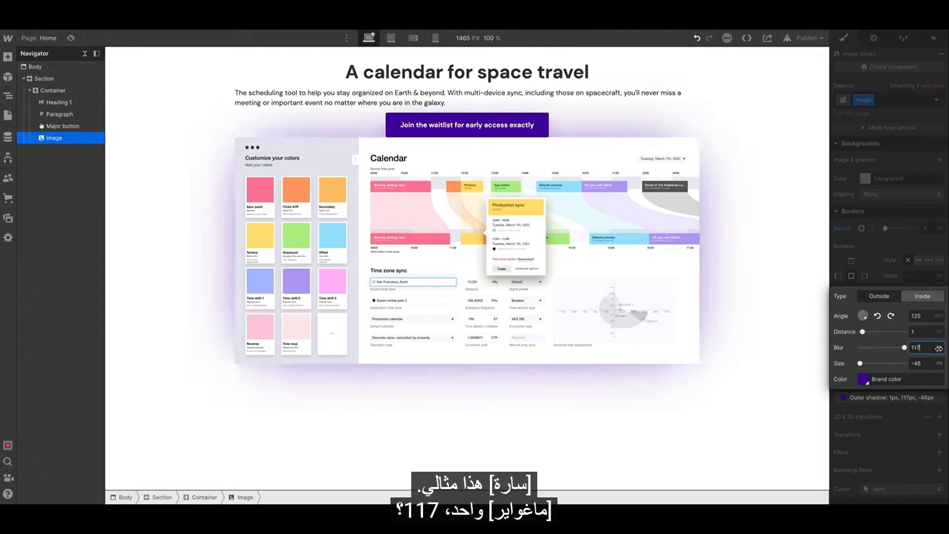
click(916, 276)
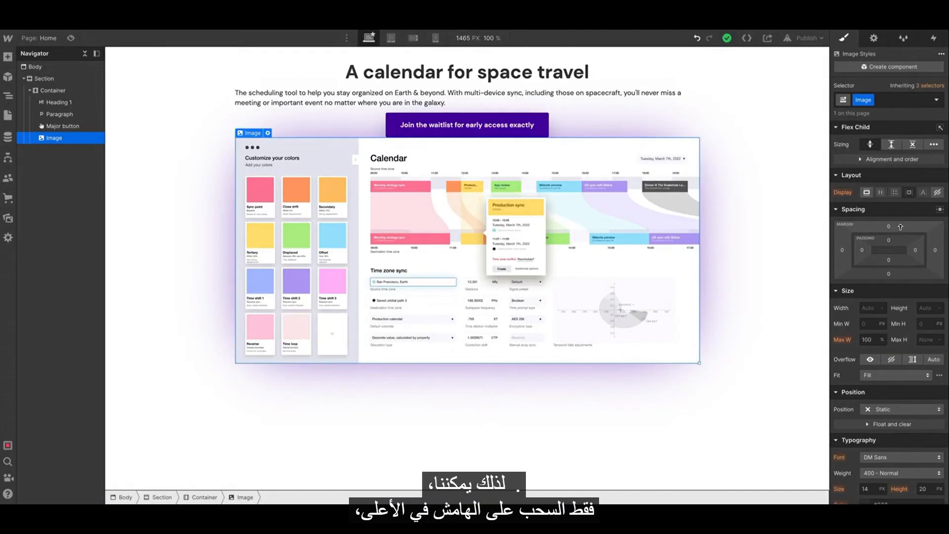
Add a top margin above the image.
drag(900, 227, 908, 189)
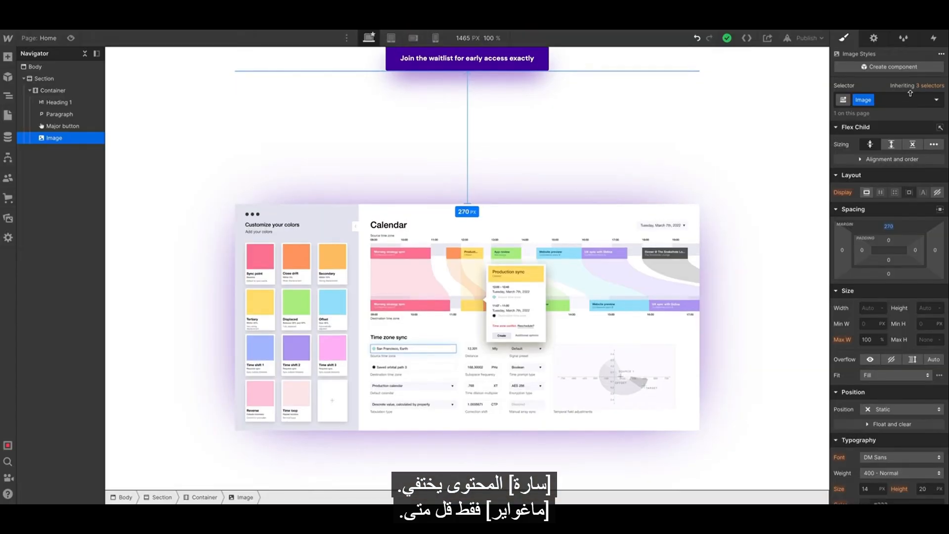
drag(913, 89, 921, 188)
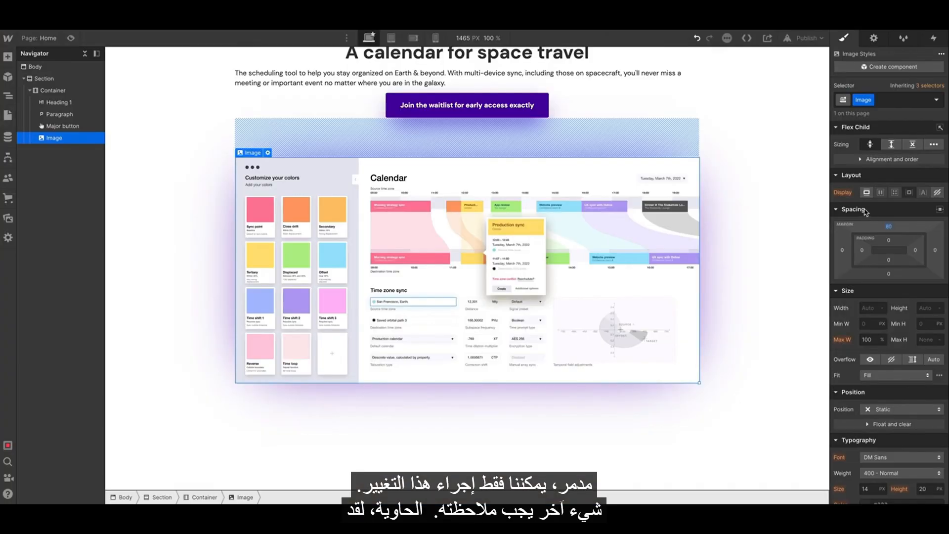
Reset the container's fixed height.
click(625, 108)
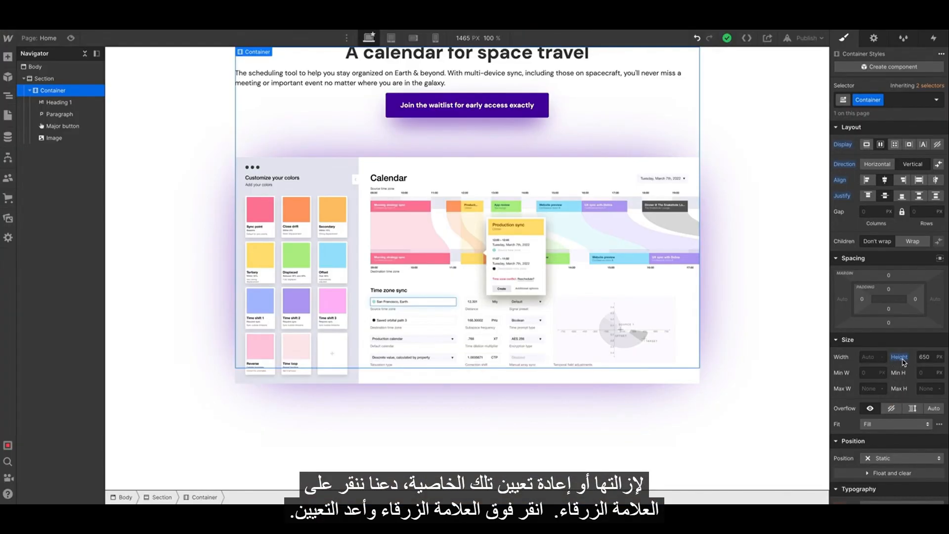
click(901, 358)
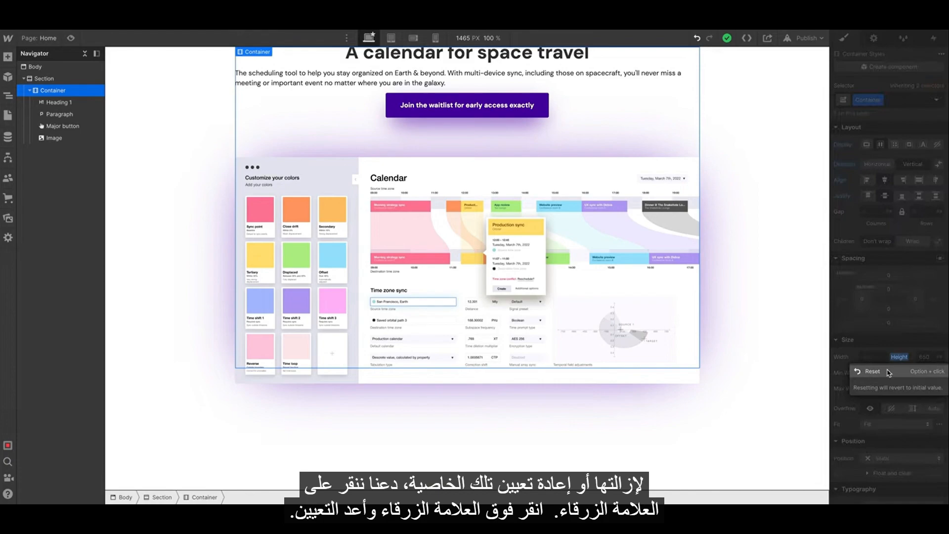
click(889, 373)
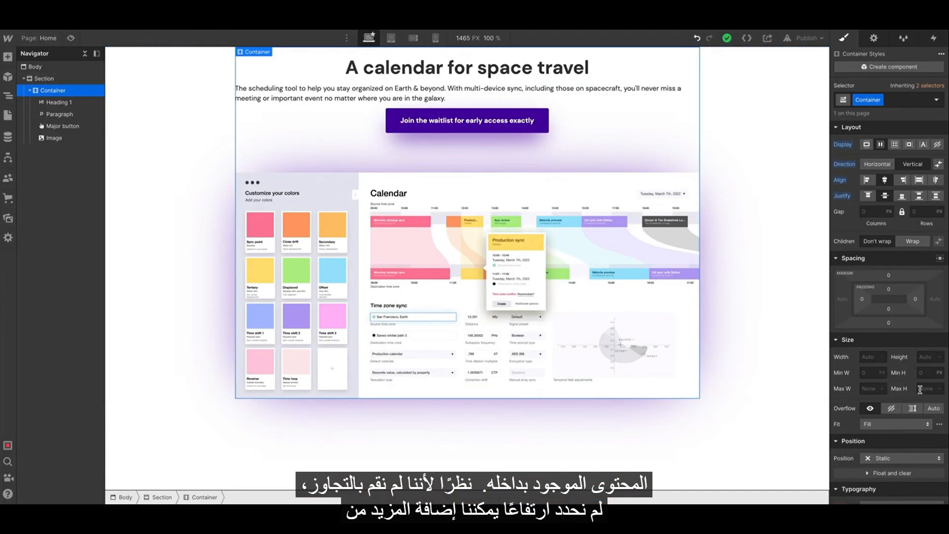
Paste three copies of the paragraph and delete them again.
click(495, 94)
key(ctrl+c)
key(ctrl+v)
key(ctrl+v)
key(ctrl+v)
click(613, 189)
click(585, 124)
key(Delete)
key(Delete)
key(Delete)
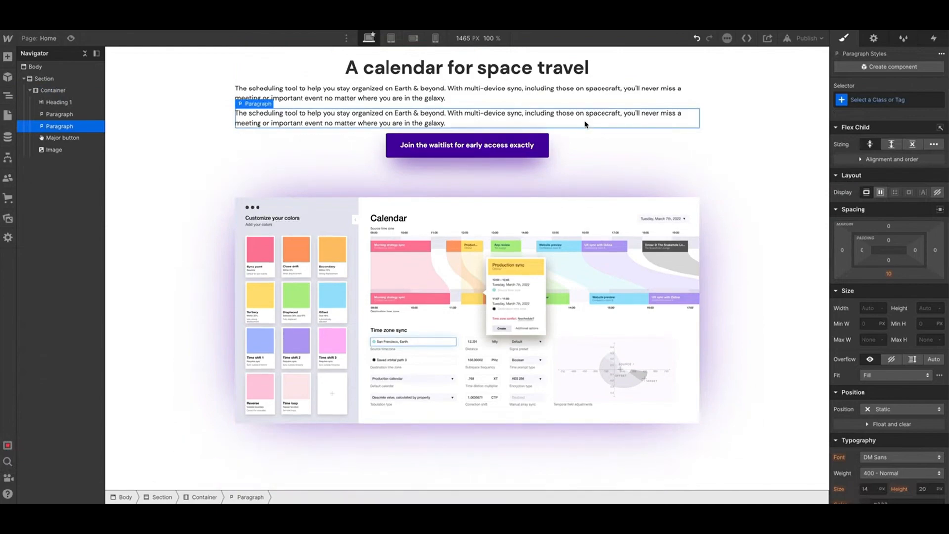
click(653, 153)
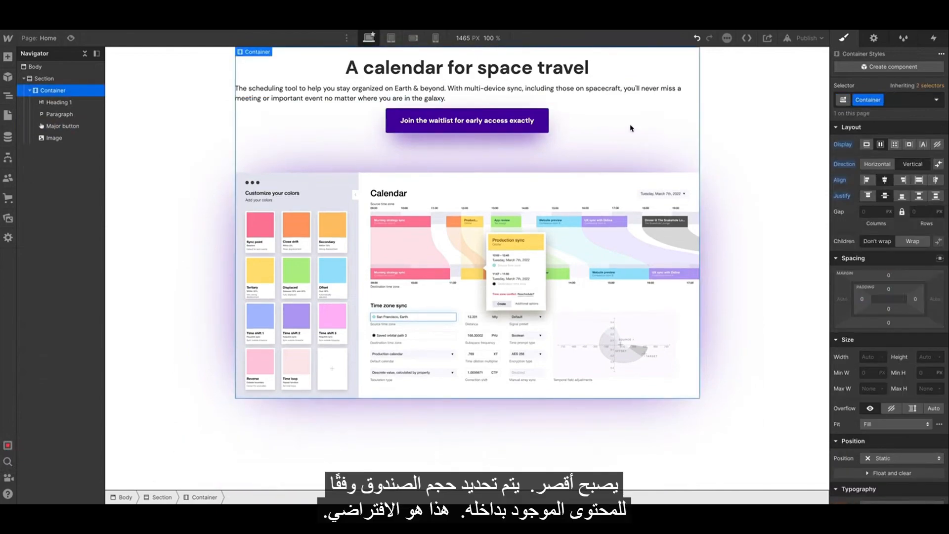
Create a Hero paragraph class on the paragraph and give it a 47 px bottom margin.
click(506, 88)
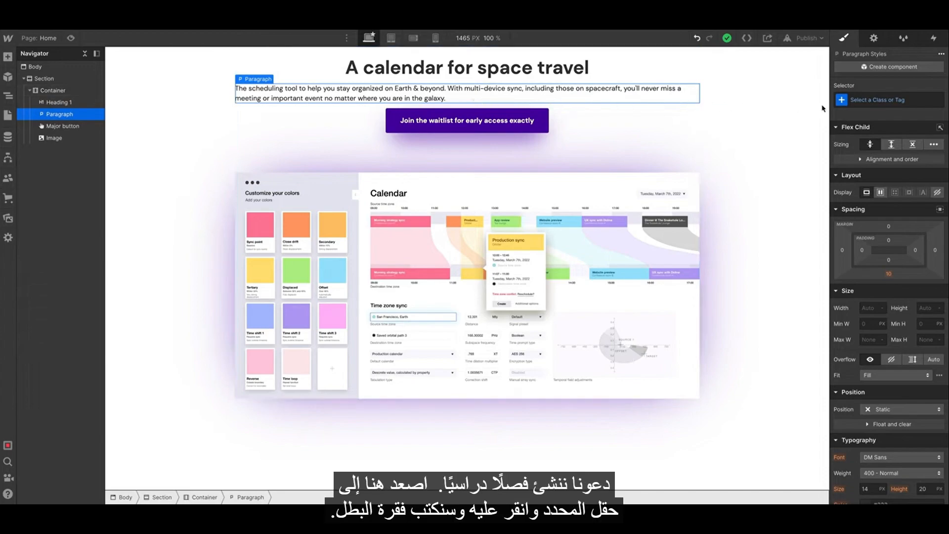
click(881, 98)
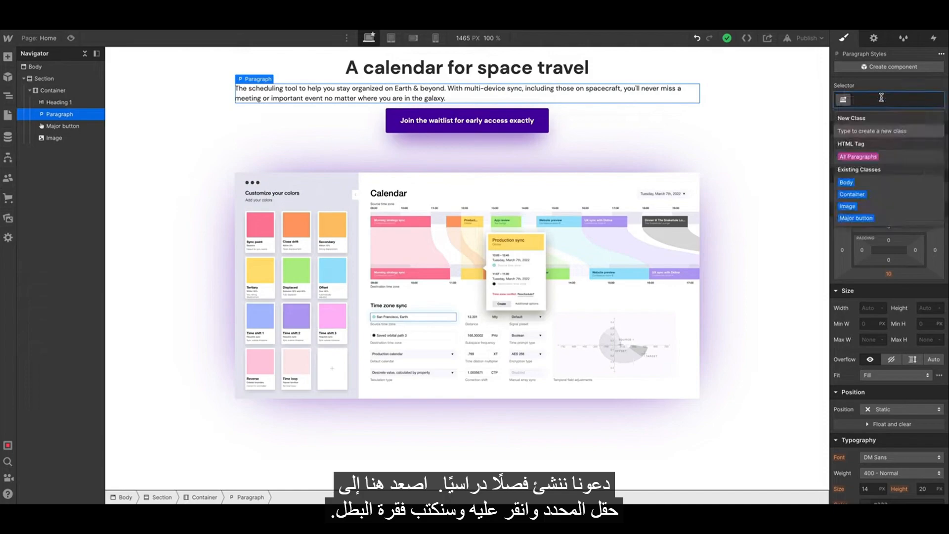
text(Hero paragrap)
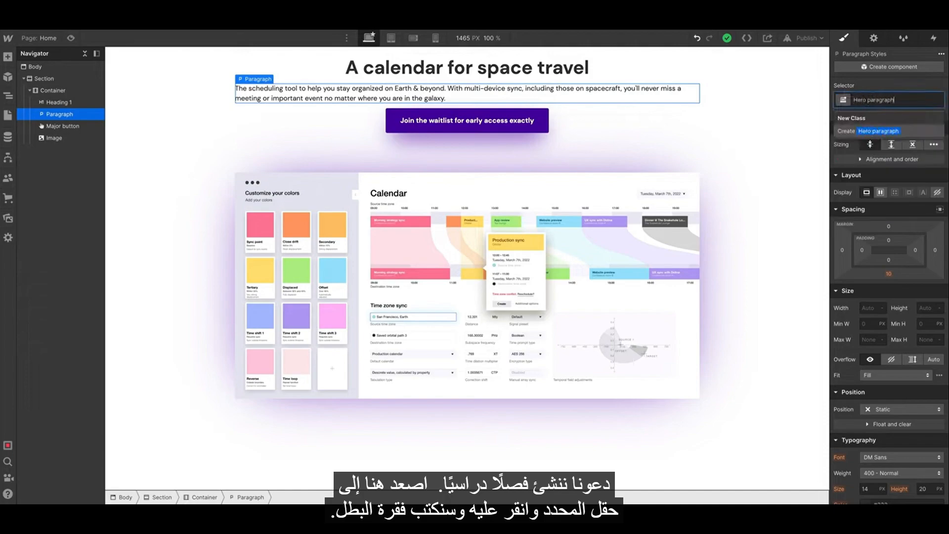
text(h)
key(Return)
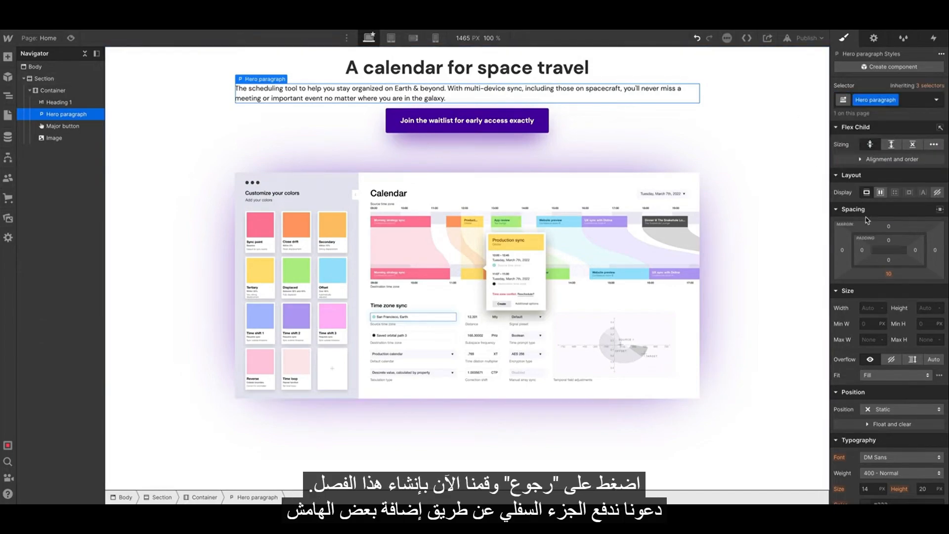
drag(889, 273, 899, 296)
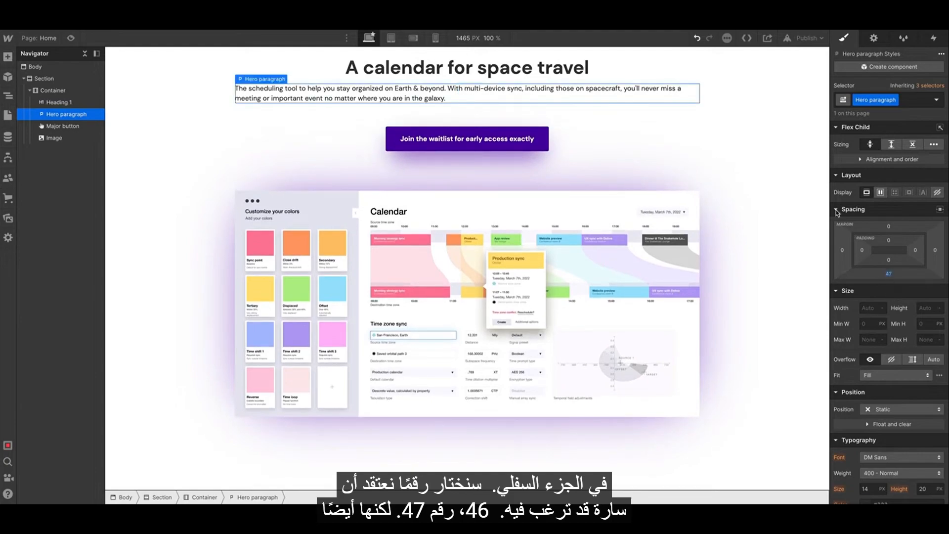
Add top padding to the section.
click(739, 79)
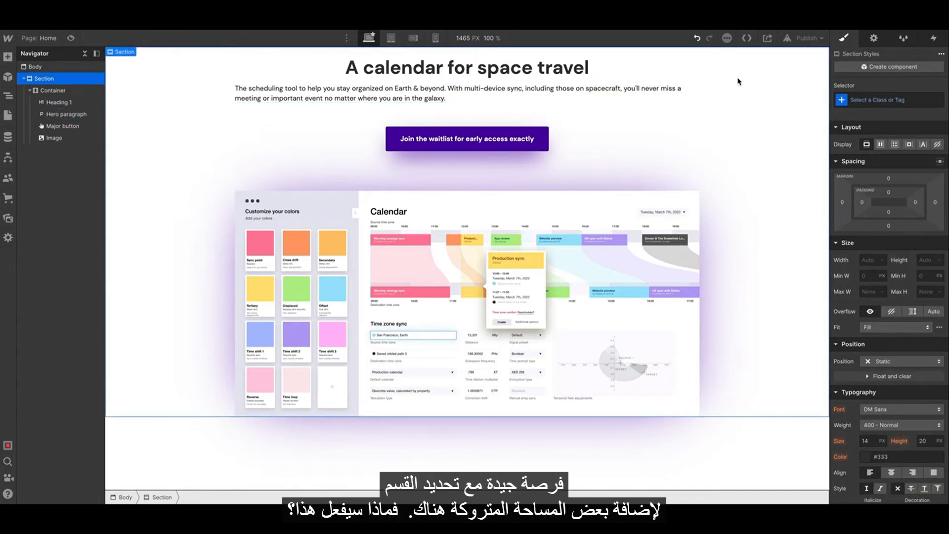
mouse_move(894, 193)
mouse_down()
mouse_move(887, 216)
mouse_move(902, 207)
mouse_up()
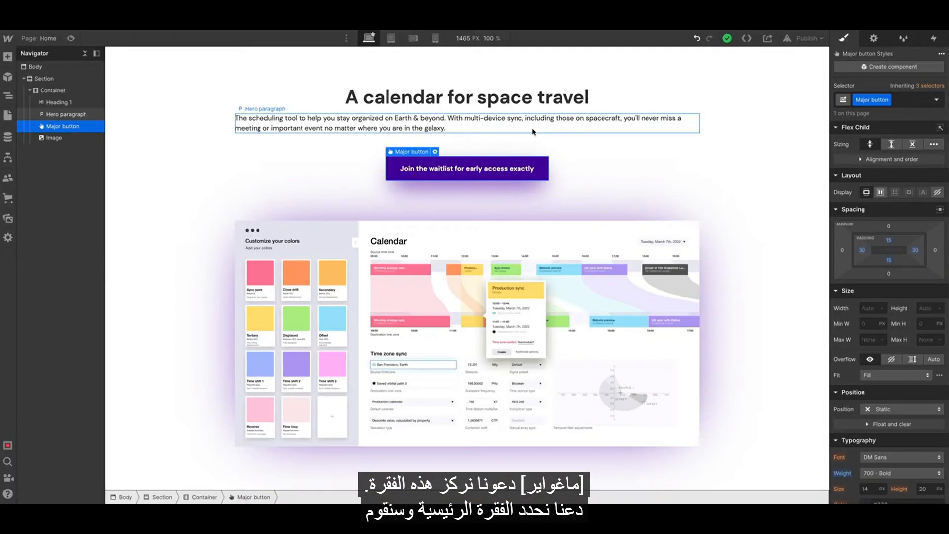
Center-align the Hero paragraph's text.
click(533, 131)
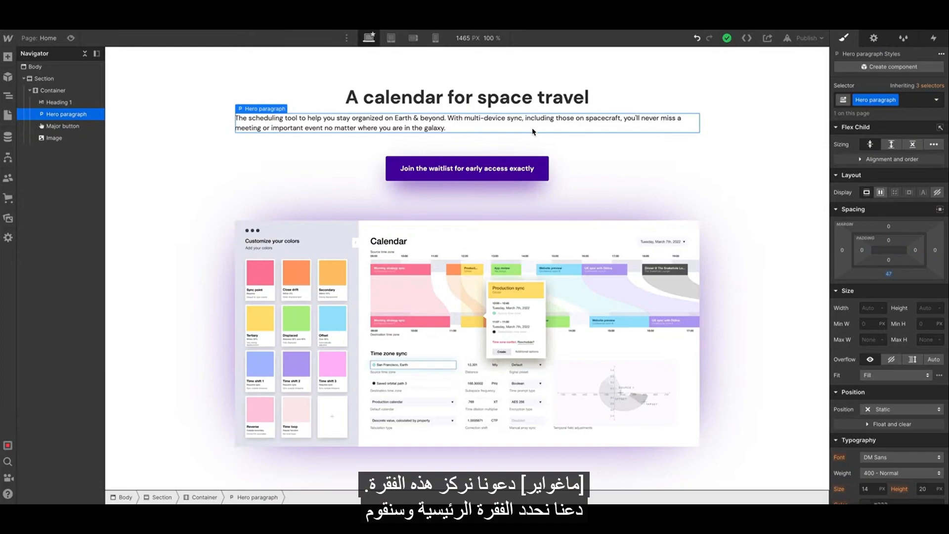
scroll(887, 392, down, 2)
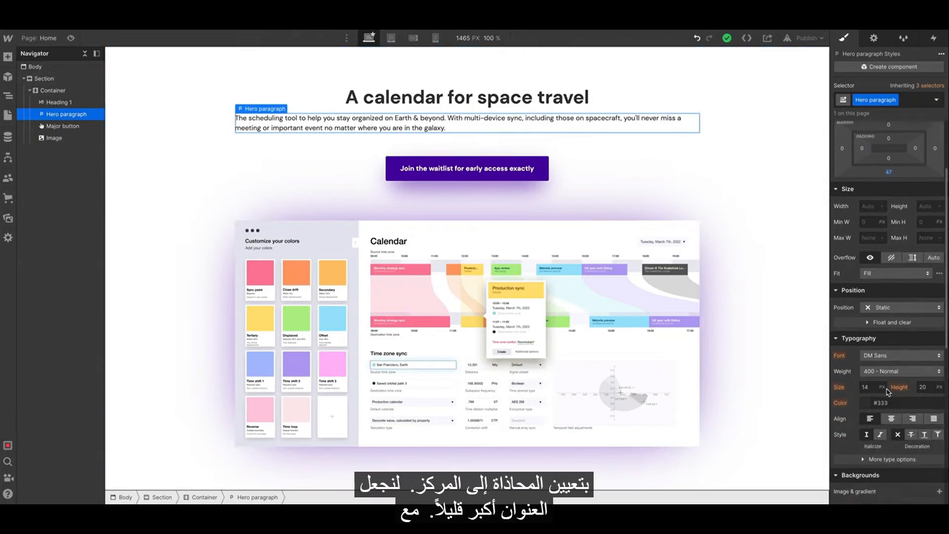
scroll(888, 392, down, 1)
click(890, 394)
scroll(890, 394, up, 3)
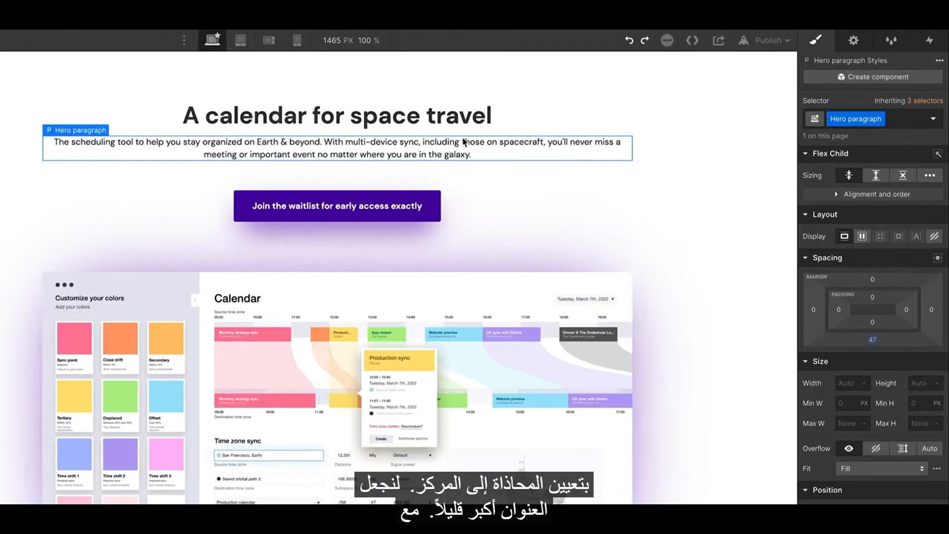
Create a Big heading class on the heading and increase its font size.
click(467, 97)
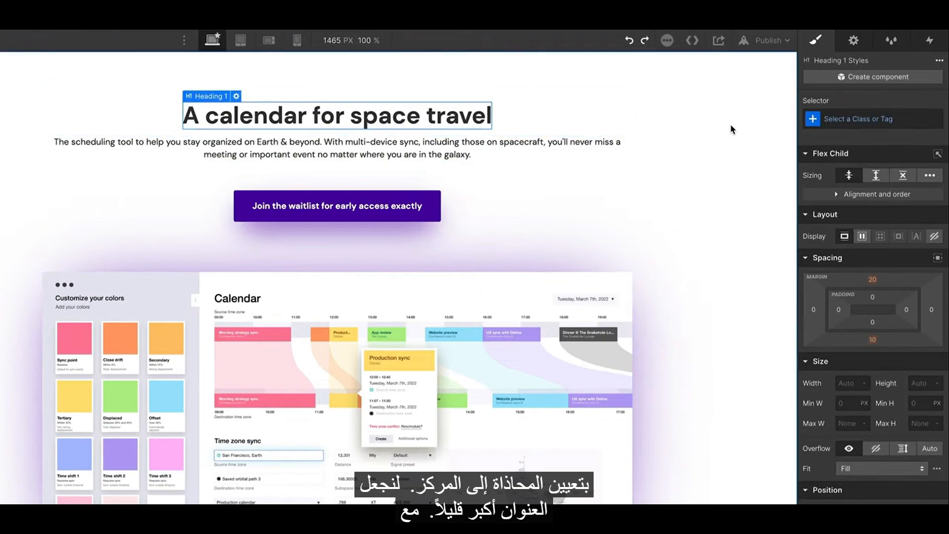
click(846, 118)
text(Big heading)
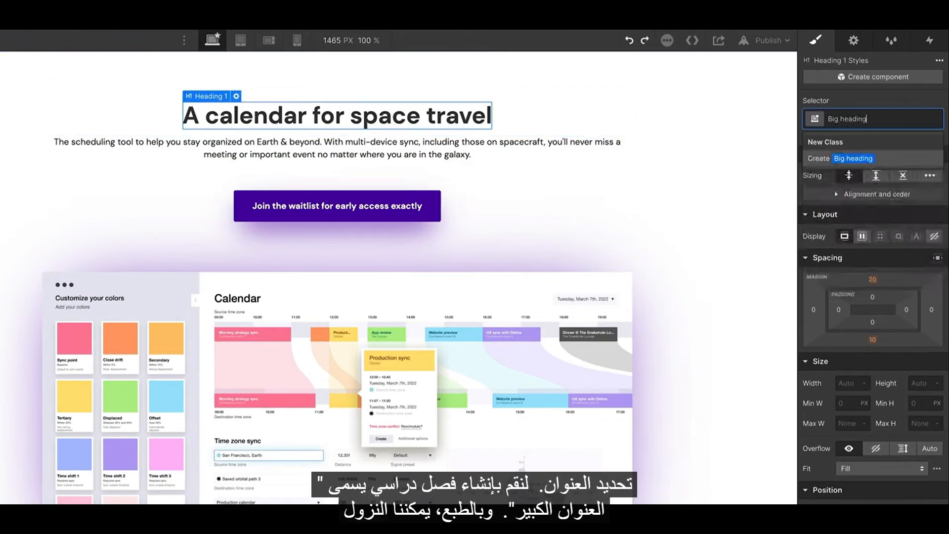
key(Return)
scroll(845, 426, down, 4)
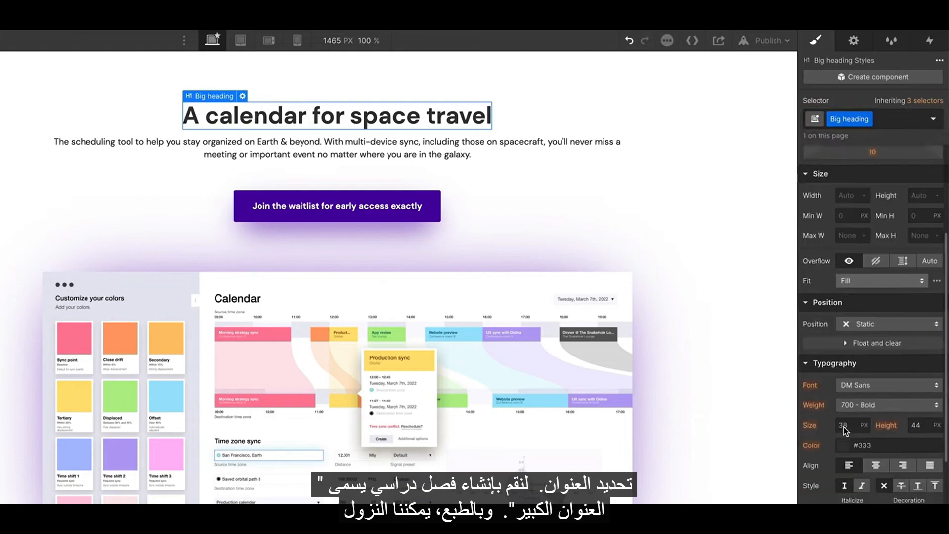
drag(846, 427, 930, 428)
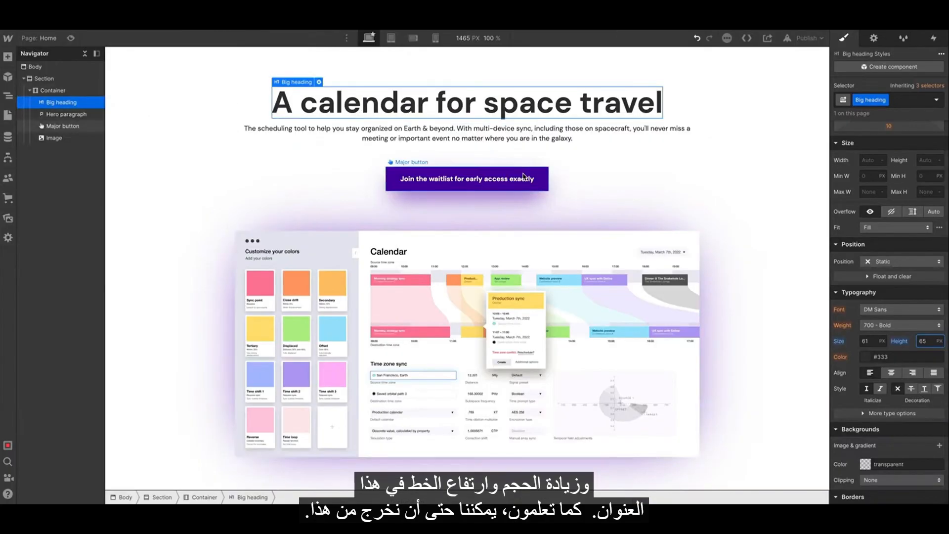
Reduce the Hero paragraph's bottom margin to 20 px.
click(523, 177)
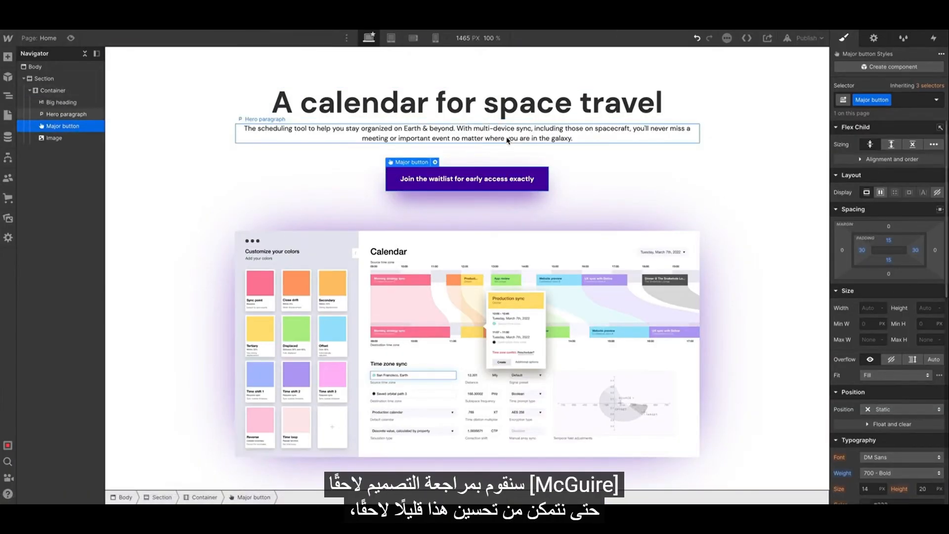
click(643, 134)
drag(882, 260, 899, 257)
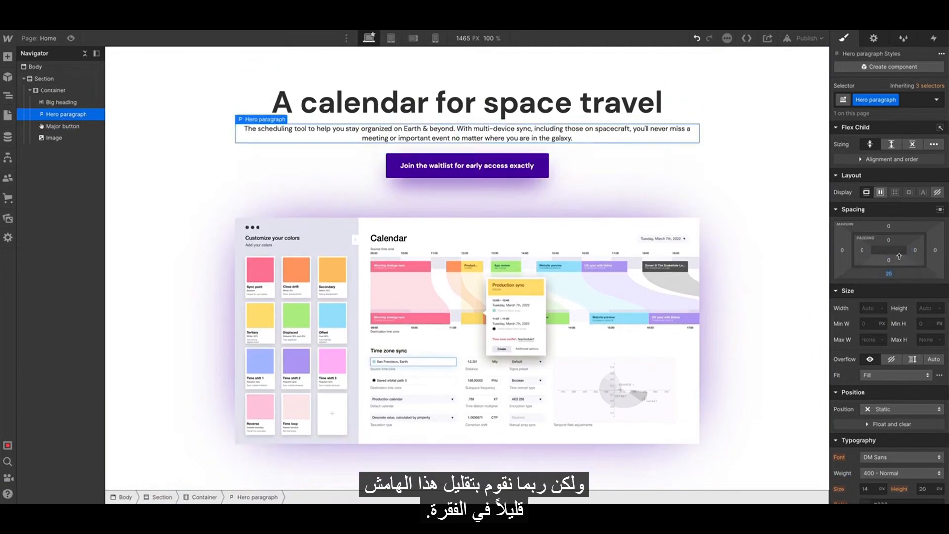
key(Escape)
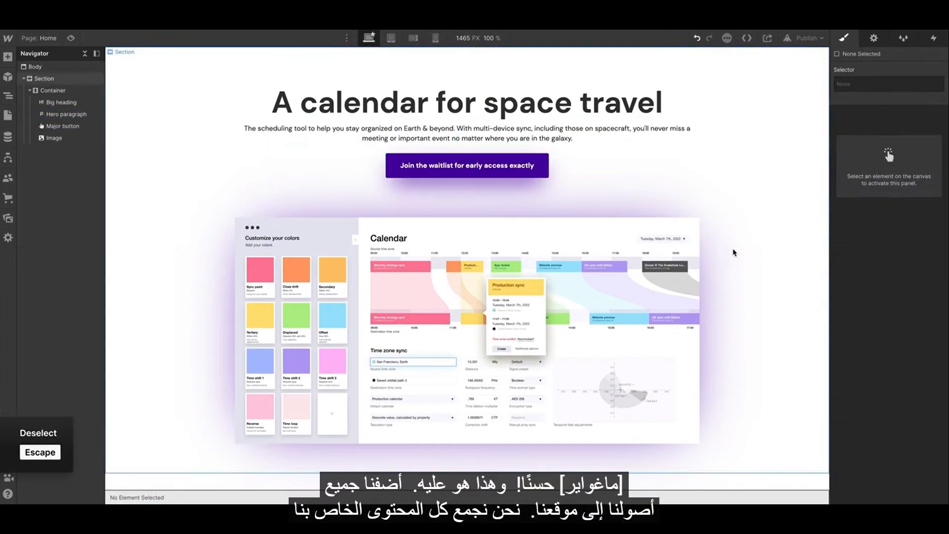